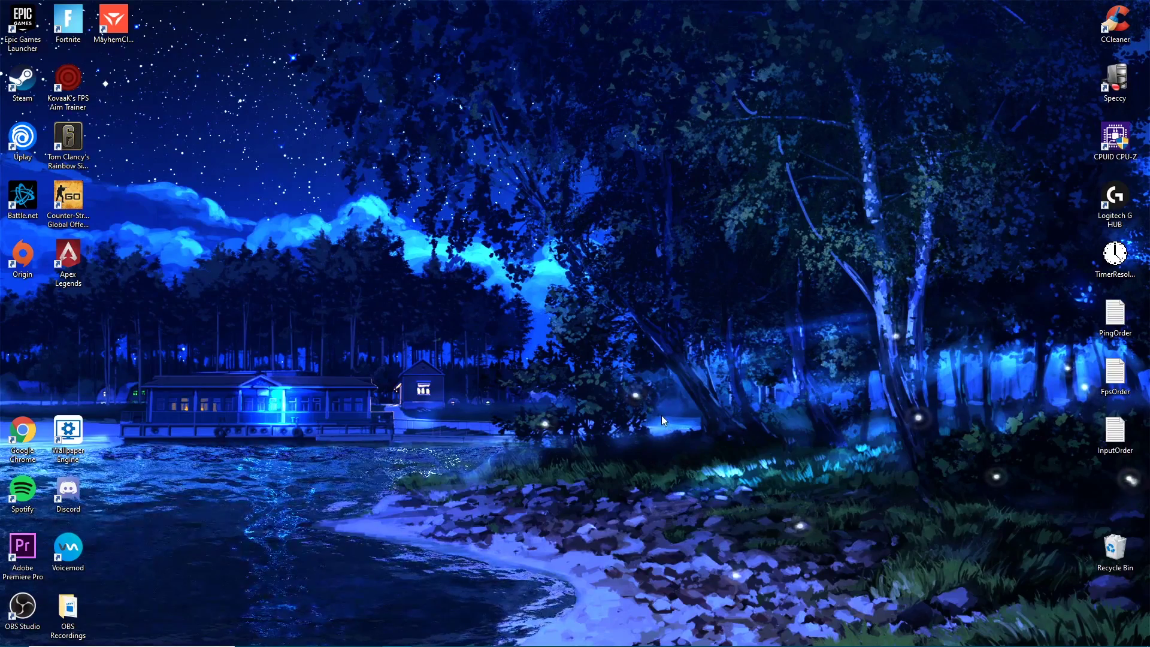
Step: Bring the Discord window to the front from its taskbar preview
{"action": "mouse_move", "coordinate": [577, 645]}
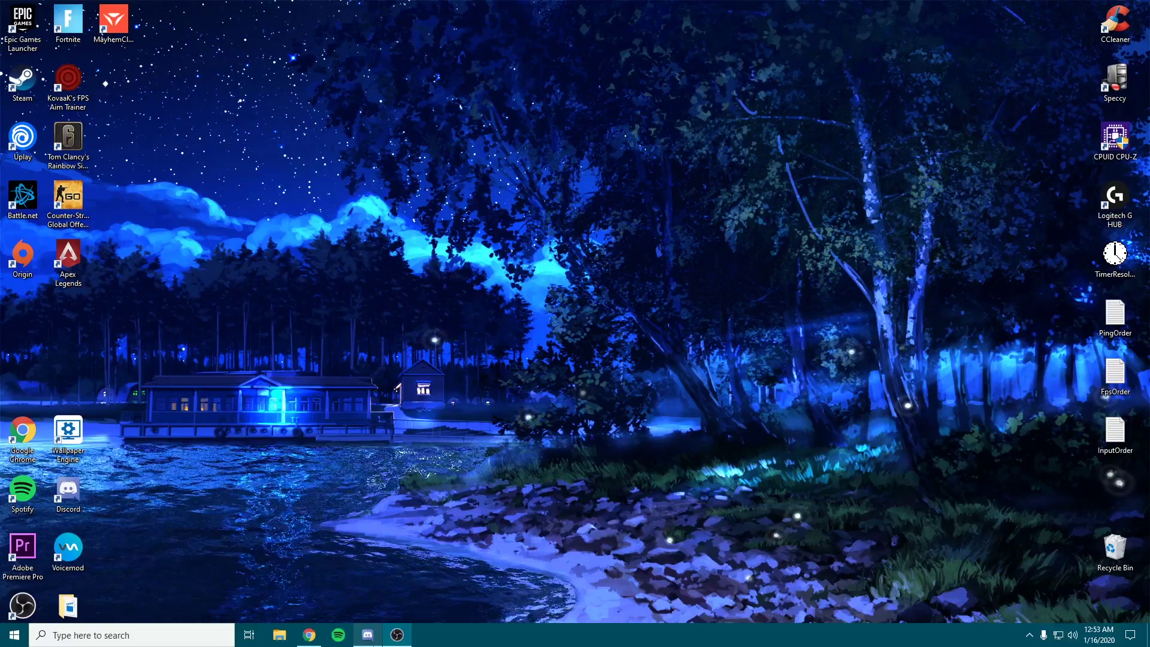
{"action": "mouse_move", "coordinate": [371, 636]}
{"action": "left_click", "coordinate": [374, 607]}
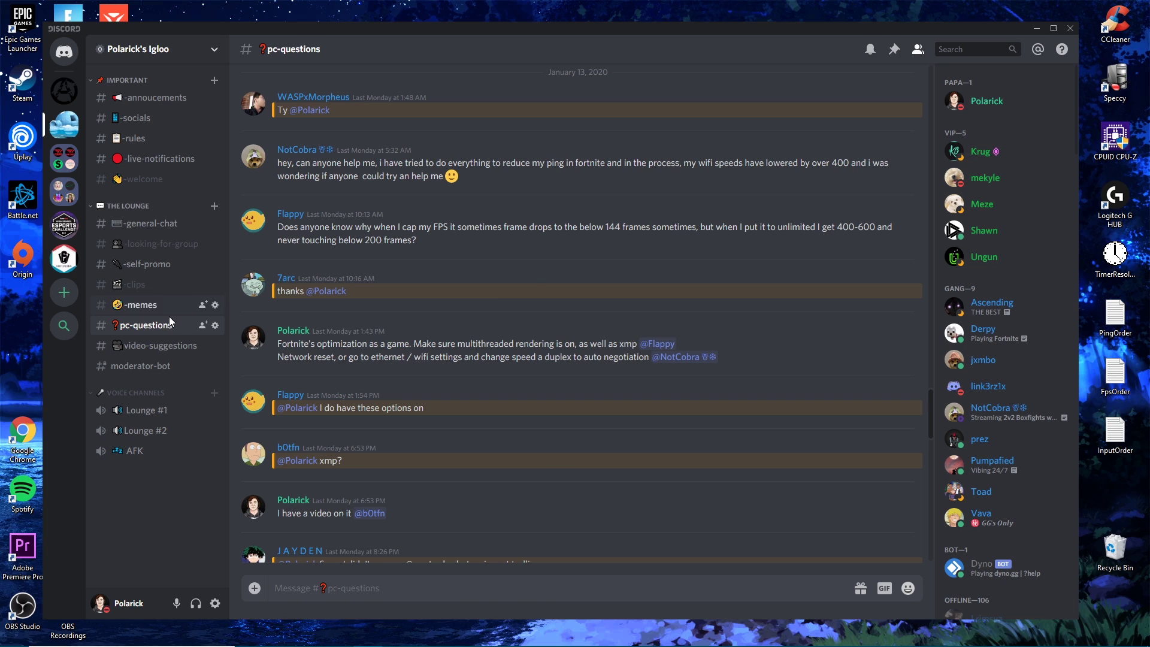
{"action": "left_click", "coordinate": [154, 226]}
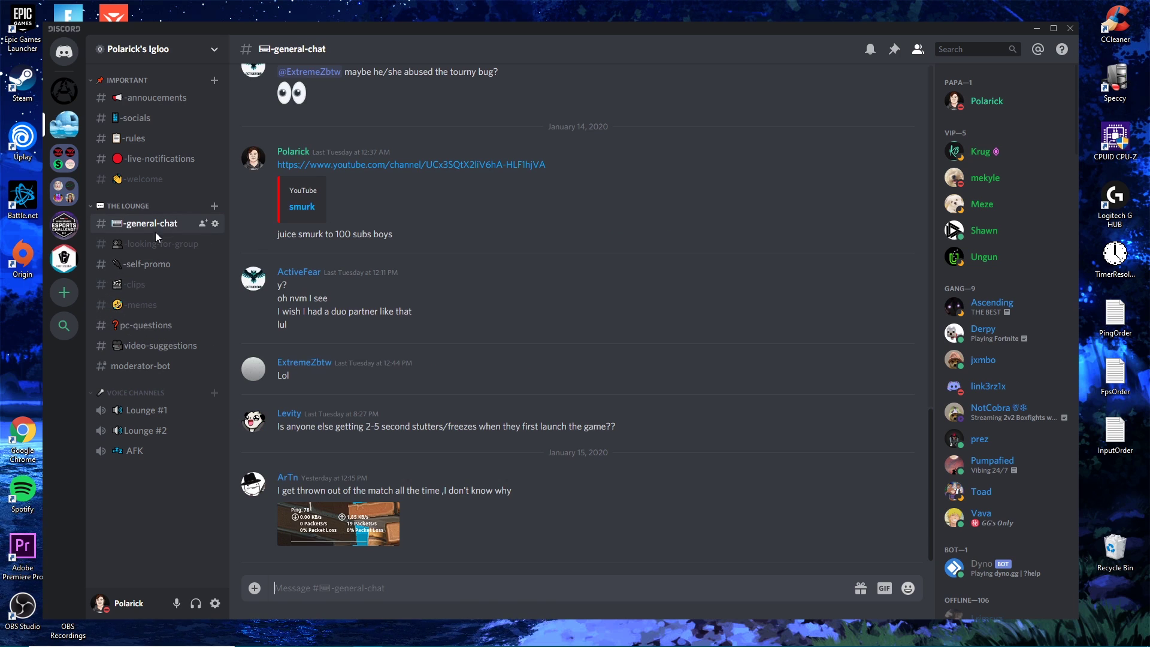
{"action": "left_click", "coordinate": [147, 326]}
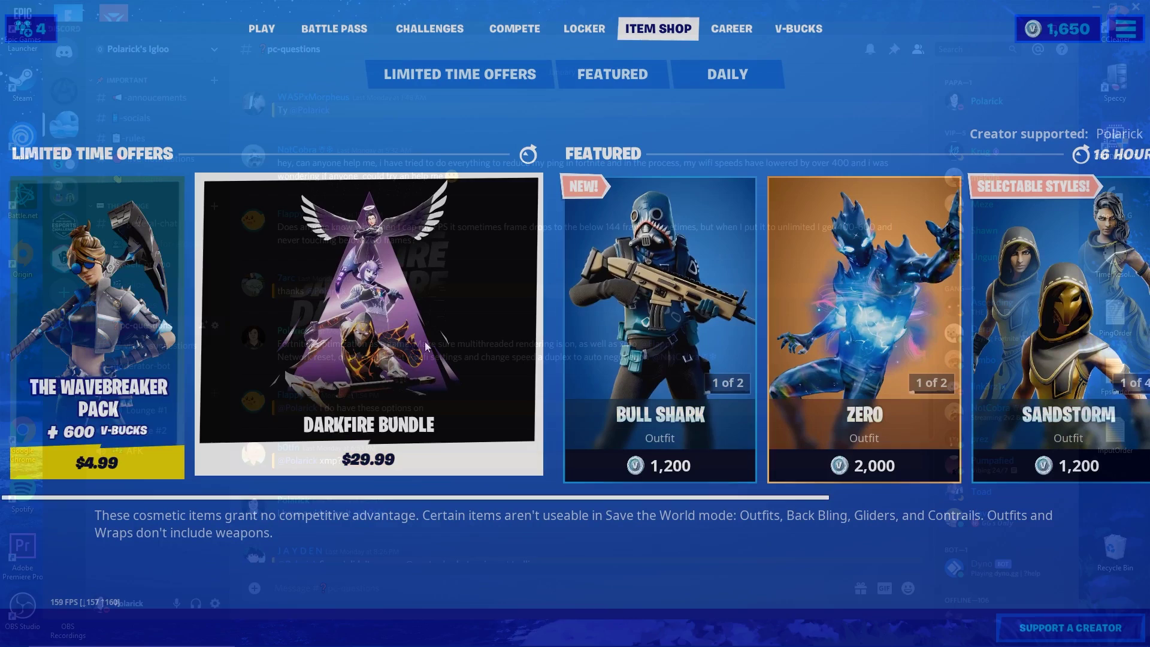
Step: Replace the supported creator code in Fortnite's Support a Creator dialog and accept it
{"action": "scroll", "coordinate": [512, 303], "scroll_direction": "down", "scroll_amount": 3}
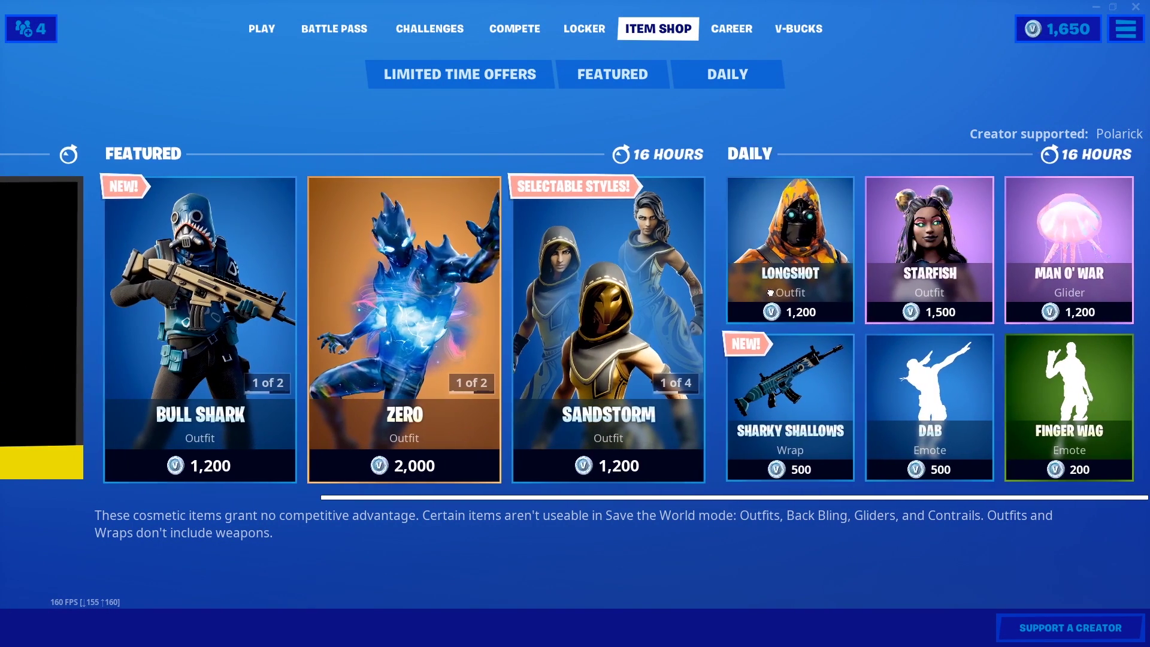
{"action": "left_click", "coordinate": [1070, 627]}
{"action": "key", "text": "ctrl+a"}
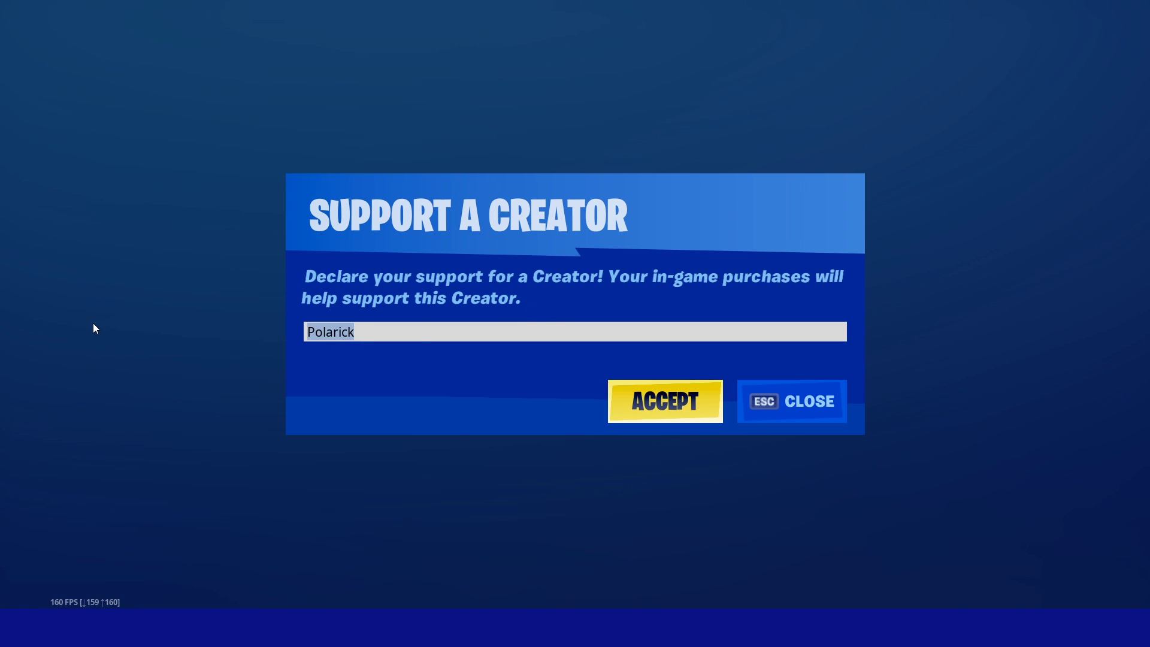
{"action": "type", "text": "Pol"}
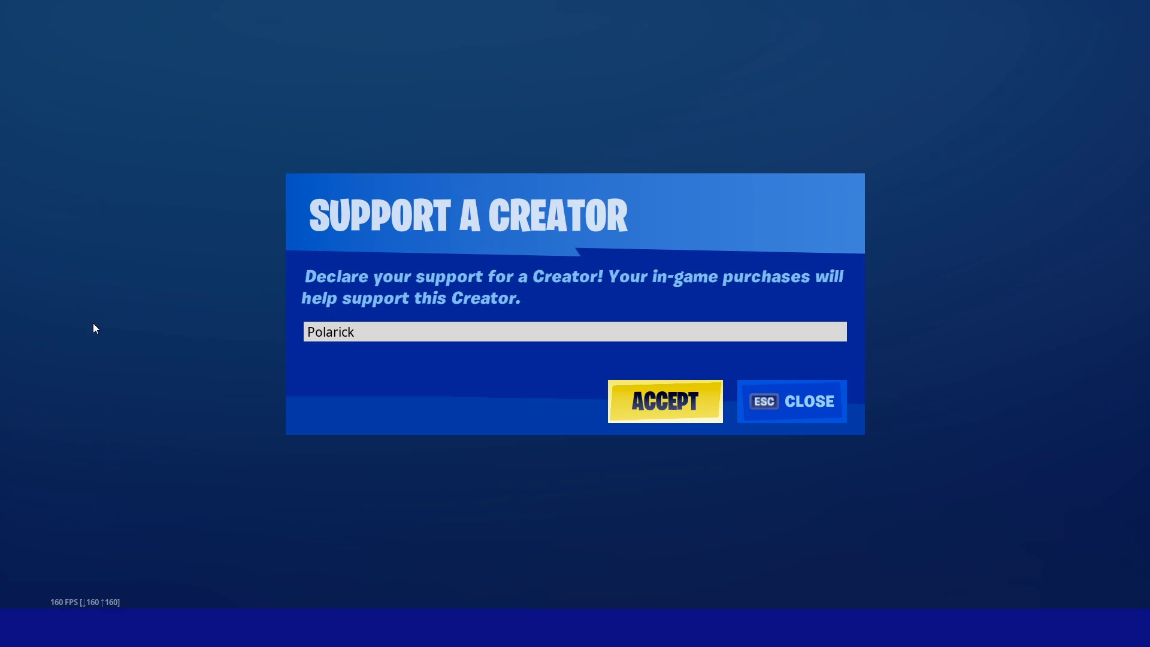
{"action": "left_click", "coordinate": [665, 401]}
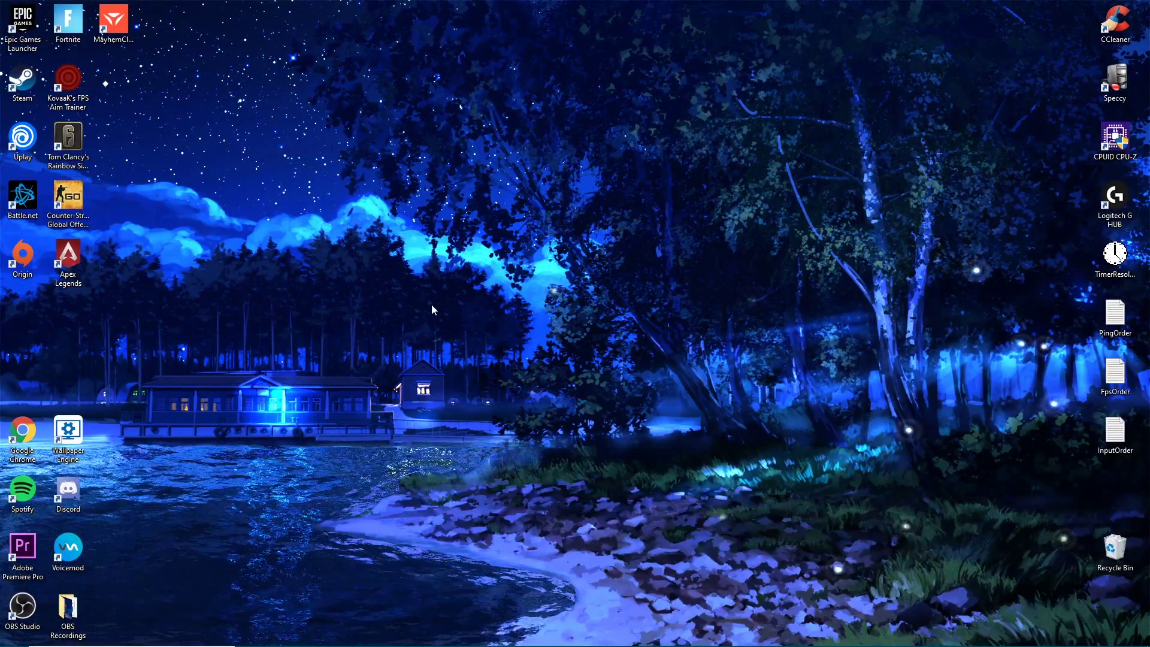
Step: Launch AMD Radeon Software from the desktop context menu and show its Home dashboard
{"action": "right_click", "coordinate": [428, 305]}
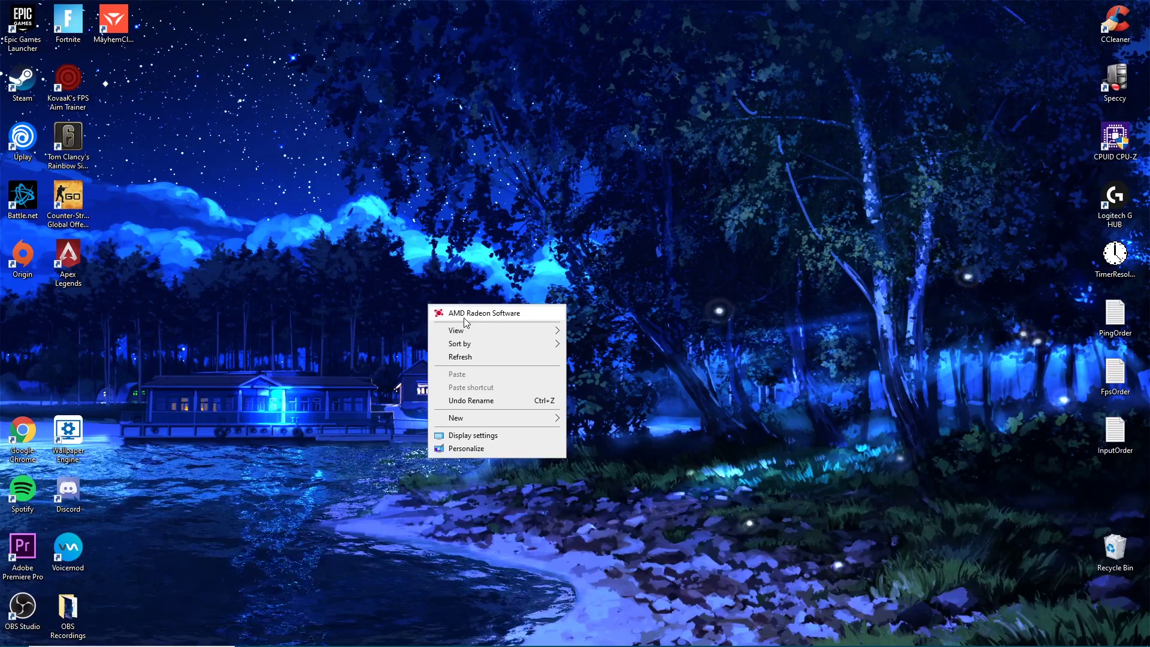
{"action": "left_click", "coordinate": [473, 313]}
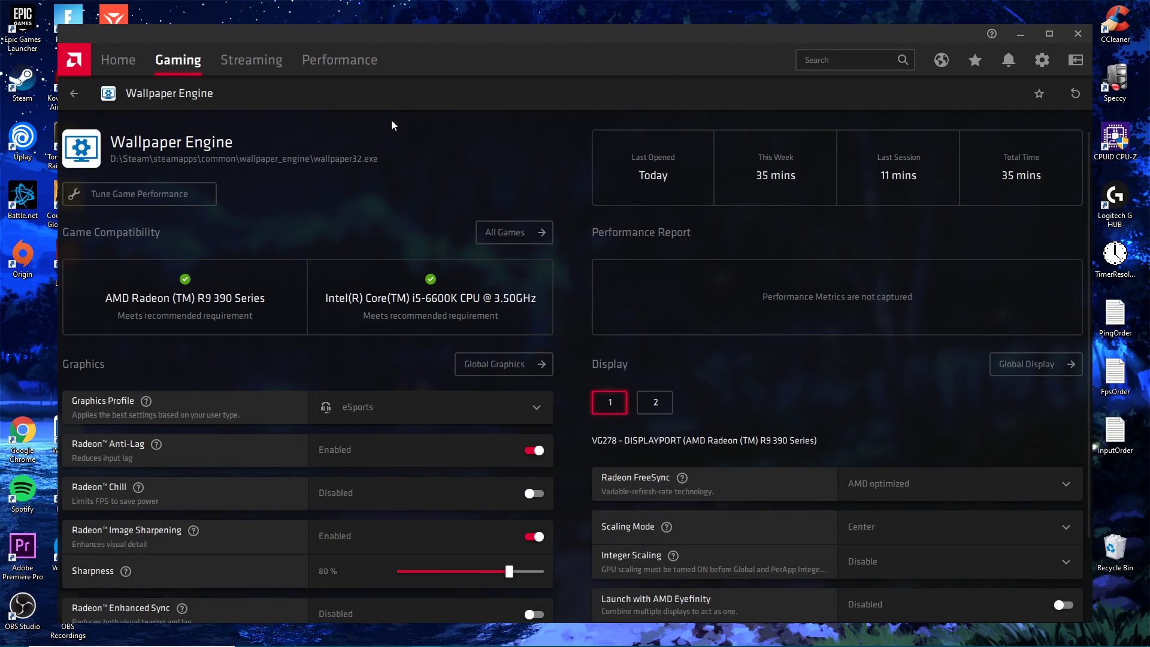
{"action": "scroll", "coordinate": [887, 269], "scroll_direction": "down", "scroll_amount": 2}
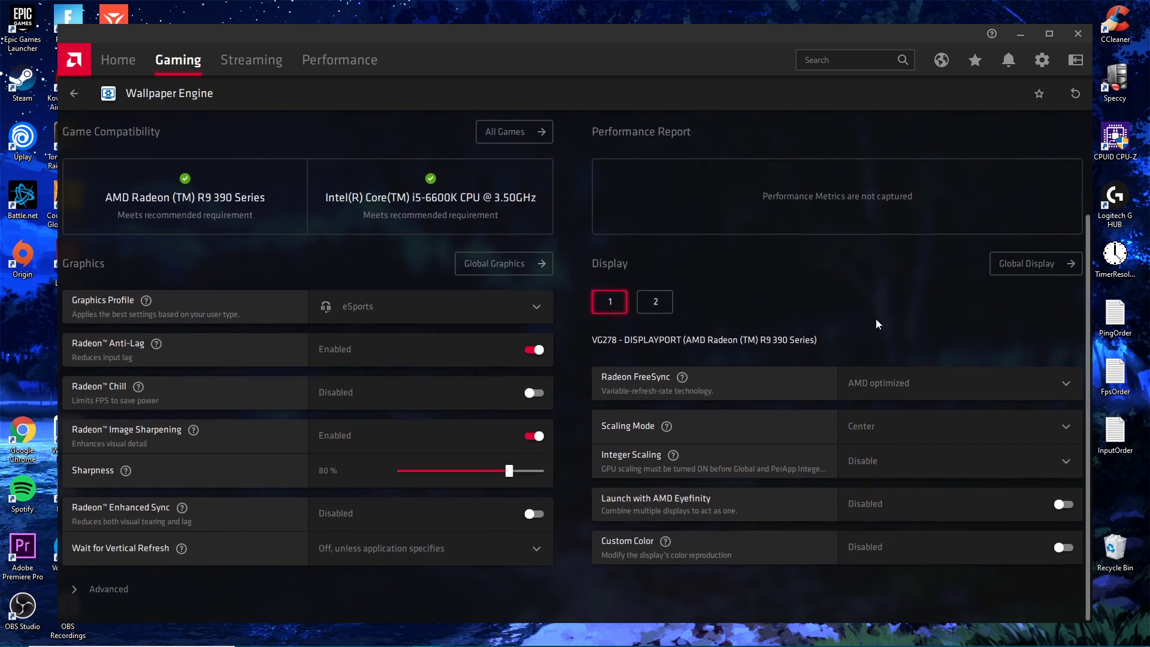
{"action": "scroll", "coordinate": [838, 320], "scroll_direction": "up", "scroll_amount": 2}
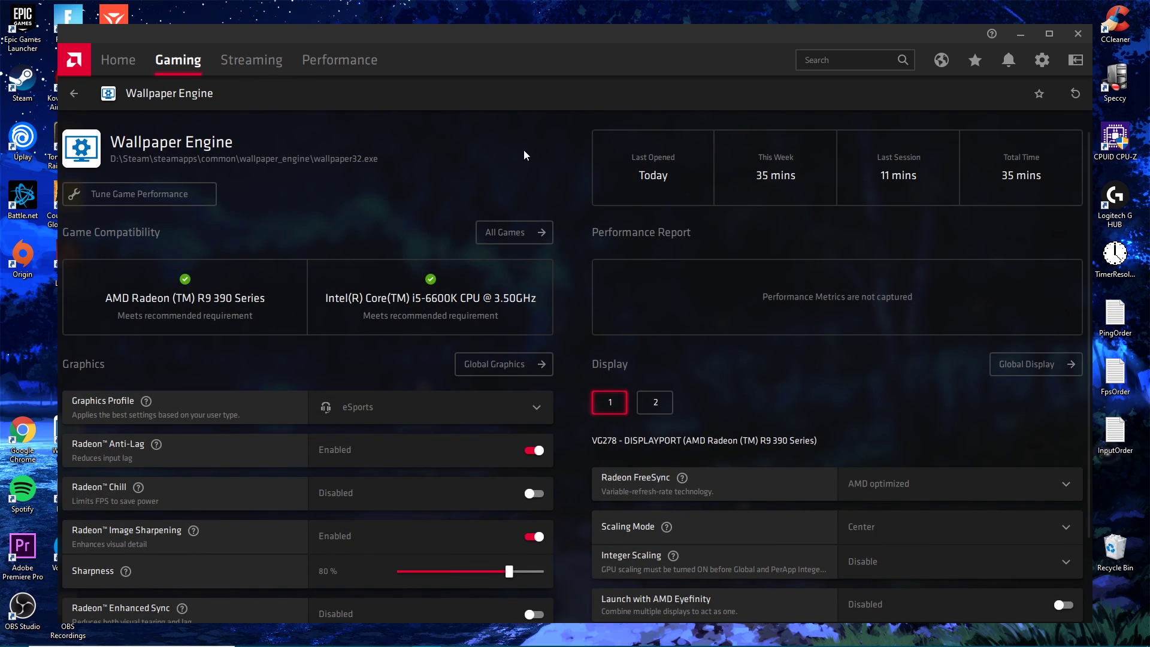
{"action": "left_click", "coordinate": [74, 92]}
{"action": "left_click", "coordinate": [135, 60]}
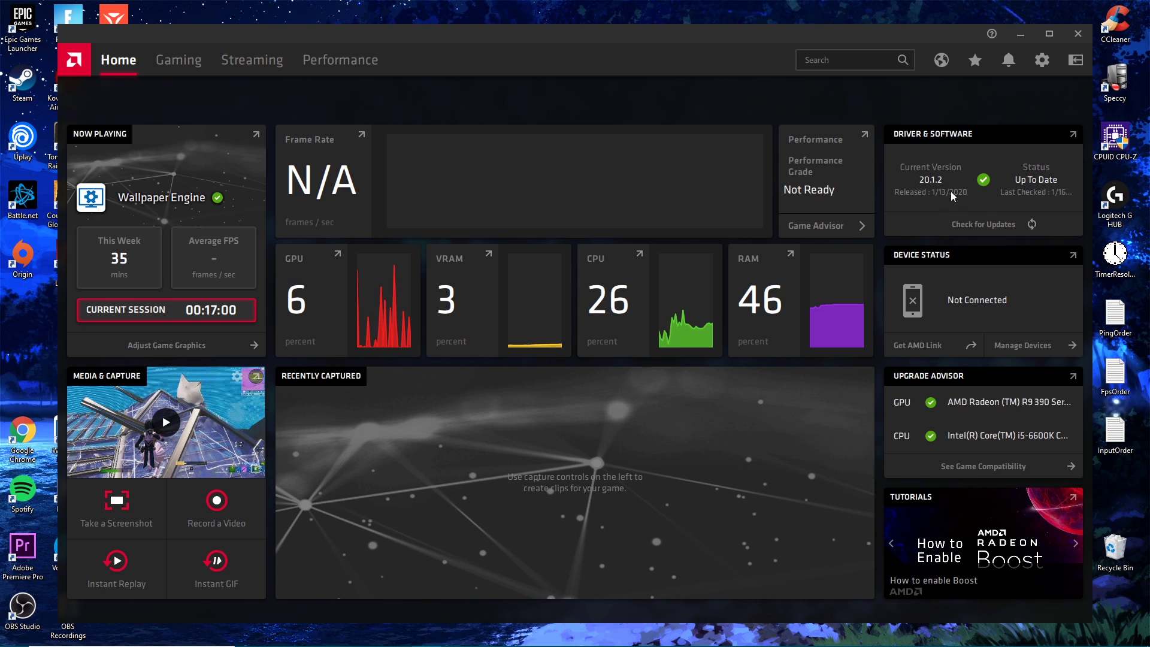
Step: Open Fortnite's per-game settings from the Gaming games list
{"action": "left_click", "coordinate": [196, 75]}
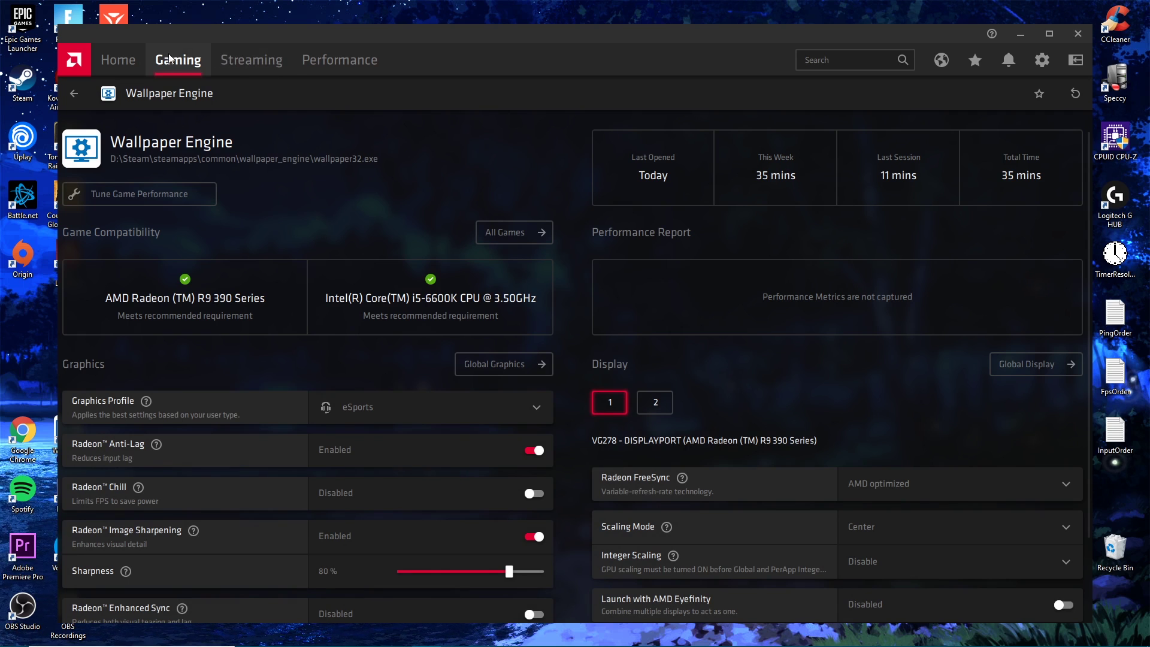
{"action": "left_click", "coordinate": [74, 92]}
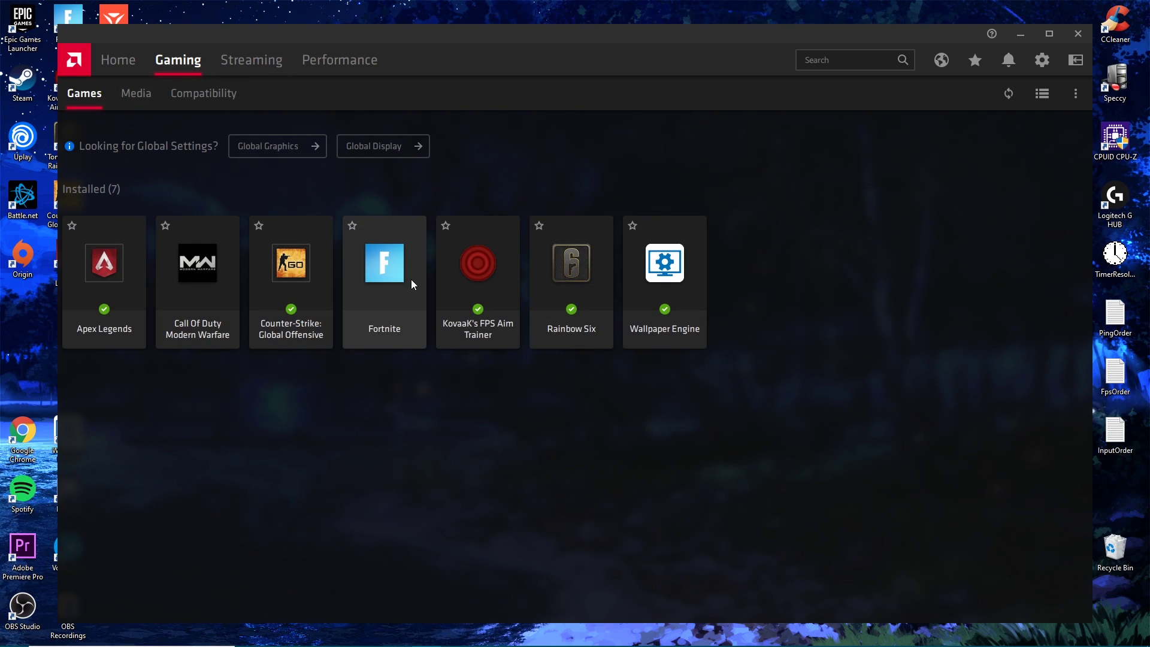
{"action": "left_click", "coordinate": [394, 269]}
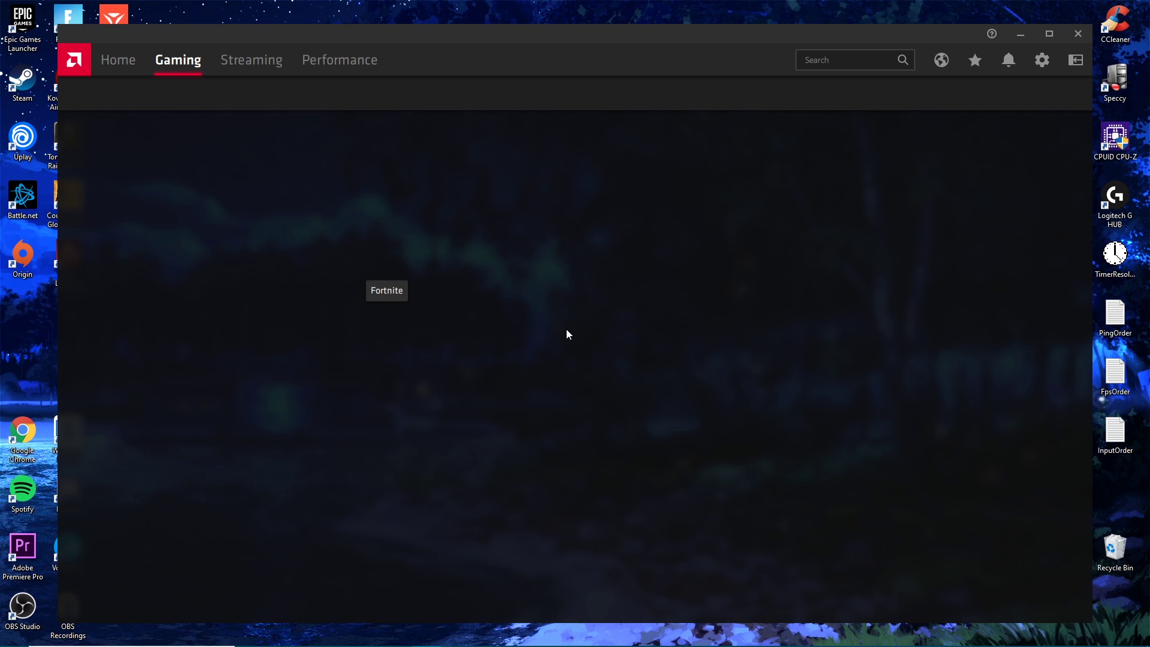
{"action": "scroll", "coordinate": [336, 341], "scroll_direction": "down", "scroll_amount": 2}
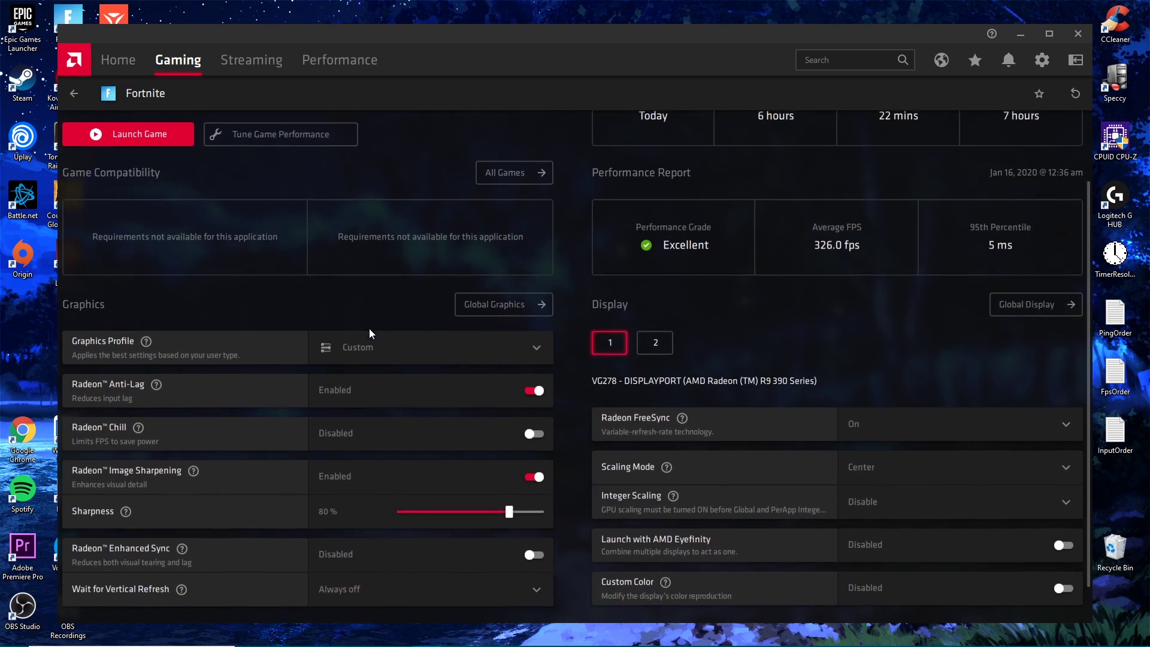
Step: Set Fortnite's Graphics Profile to eSports
{"action": "left_click", "coordinate": [425, 329]}
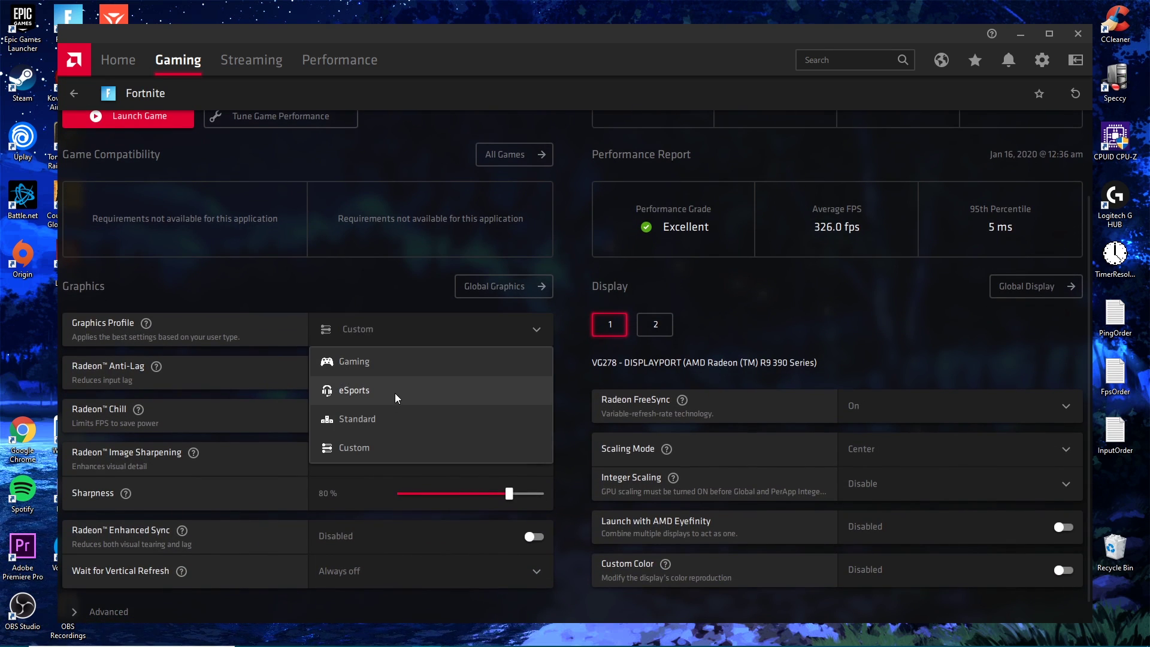
{"action": "left_click", "coordinate": [376, 299]}
{"action": "left_click", "coordinate": [394, 329]}
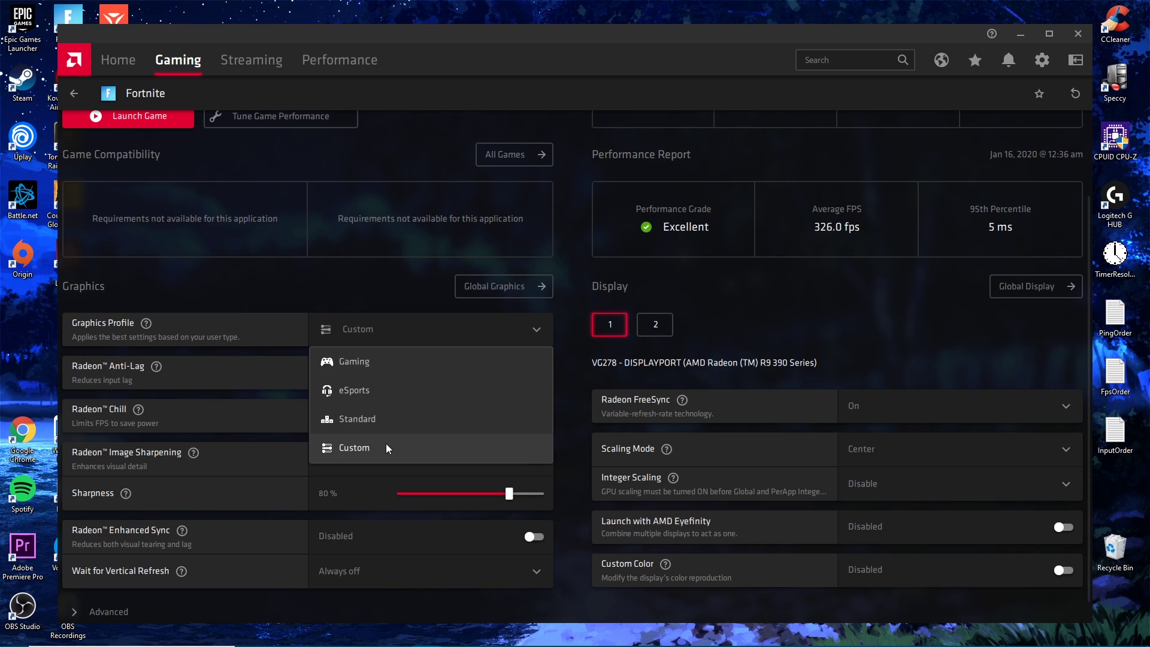
{"action": "left_click", "coordinate": [369, 300]}
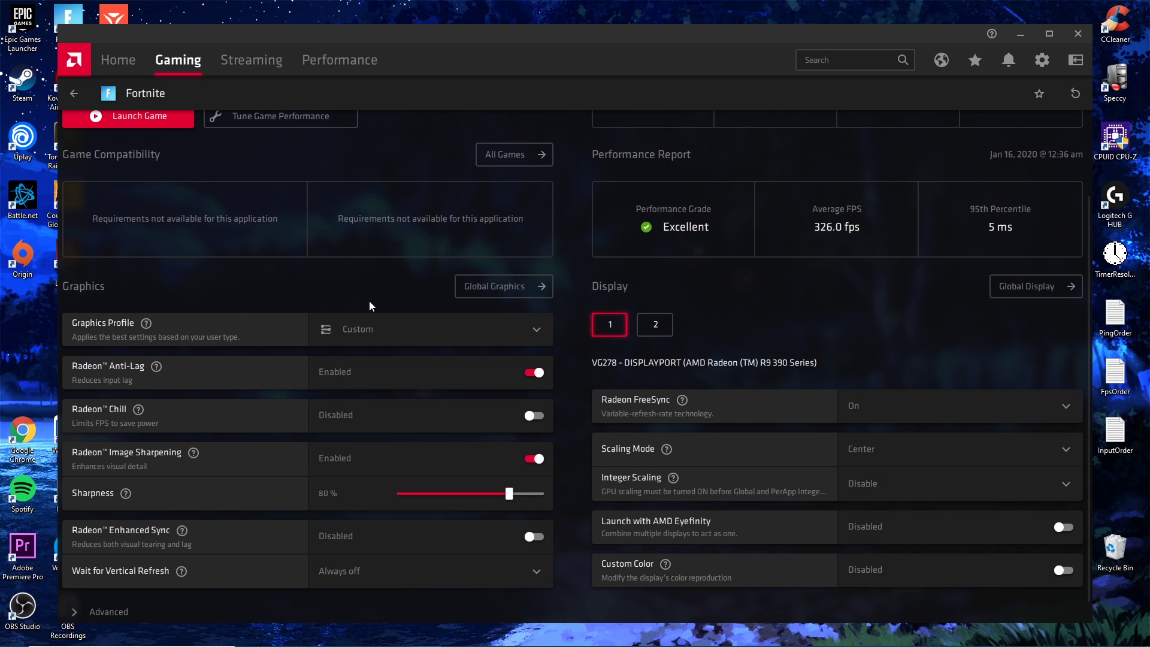
{"action": "left_click", "coordinate": [436, 330]}
{"action": "left_click", "coordinate": [376, 387]}
{"action": "left_click", "coordinate": [393, 331]}
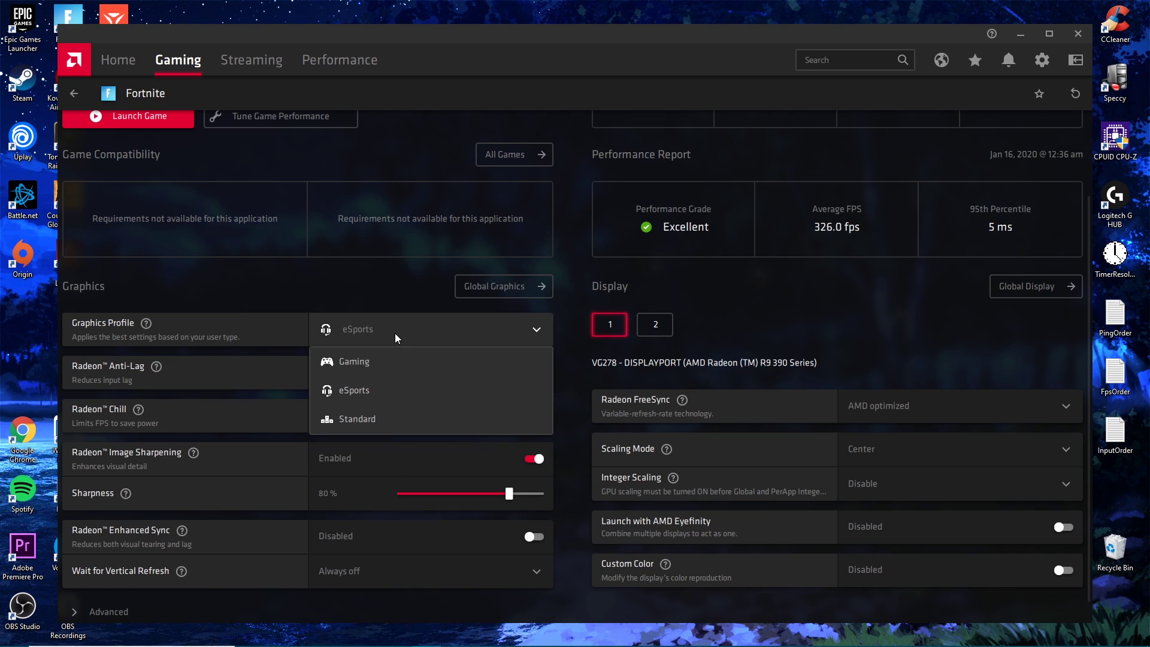
{"action": "left_click", "coordinate": [389, 287]}
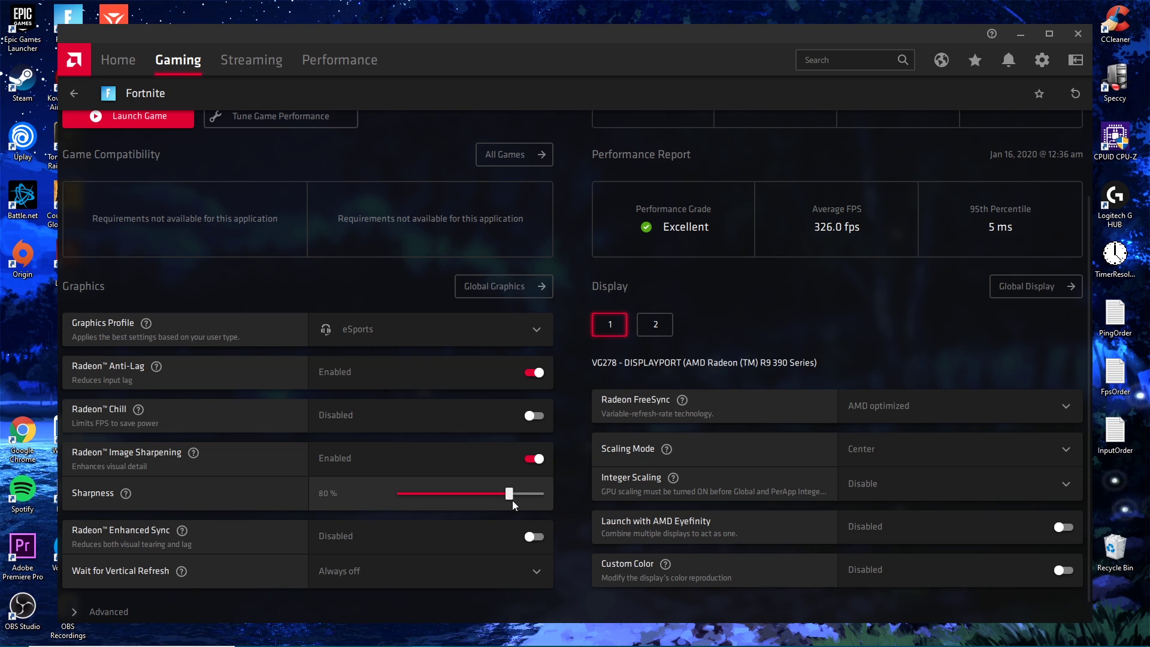
Step: Keep Wait for Vertical Refresh at Always off and Radeon FreeSync at AMD optimized
{"action": "scroll", "coordinate": [537, 510], "scroll_direction": "down", "scroll_amount": 1}
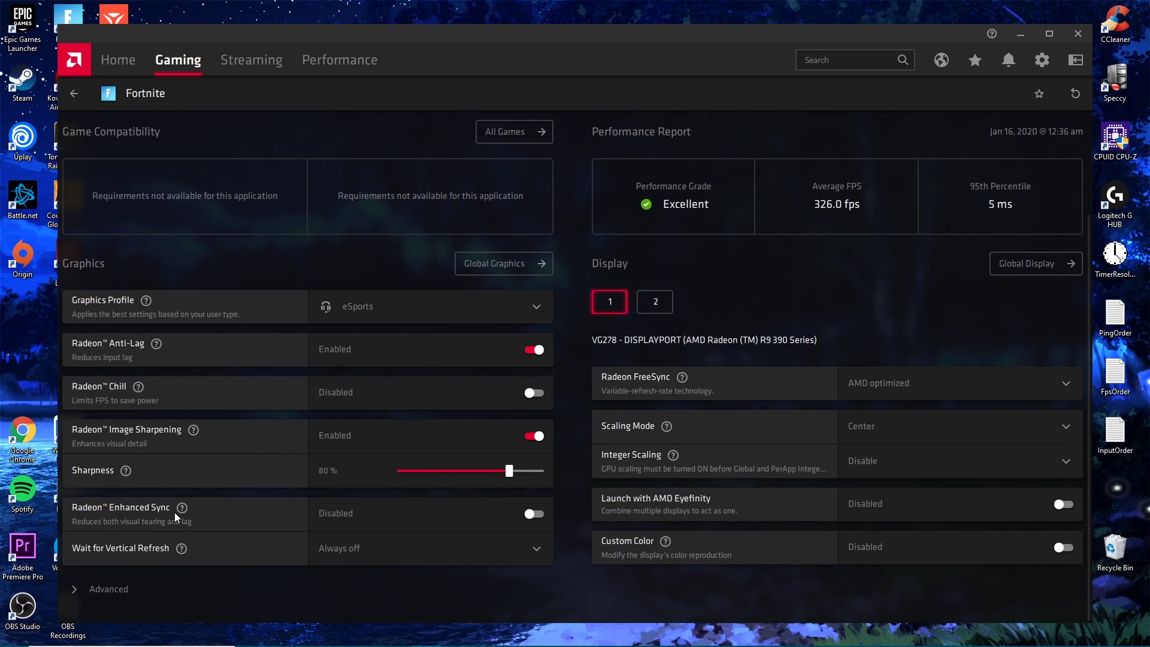
{"action": "mouse_move", "coordinate": [178, 513]}
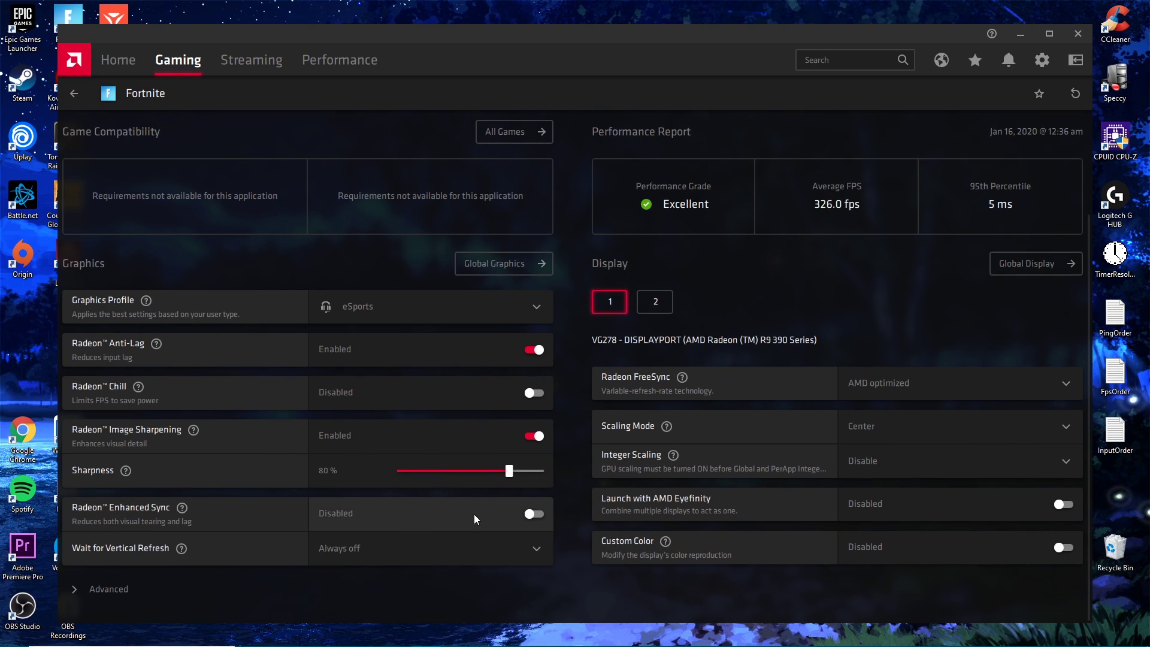
{"action": "left_click", "coordinate": [424, 553]}
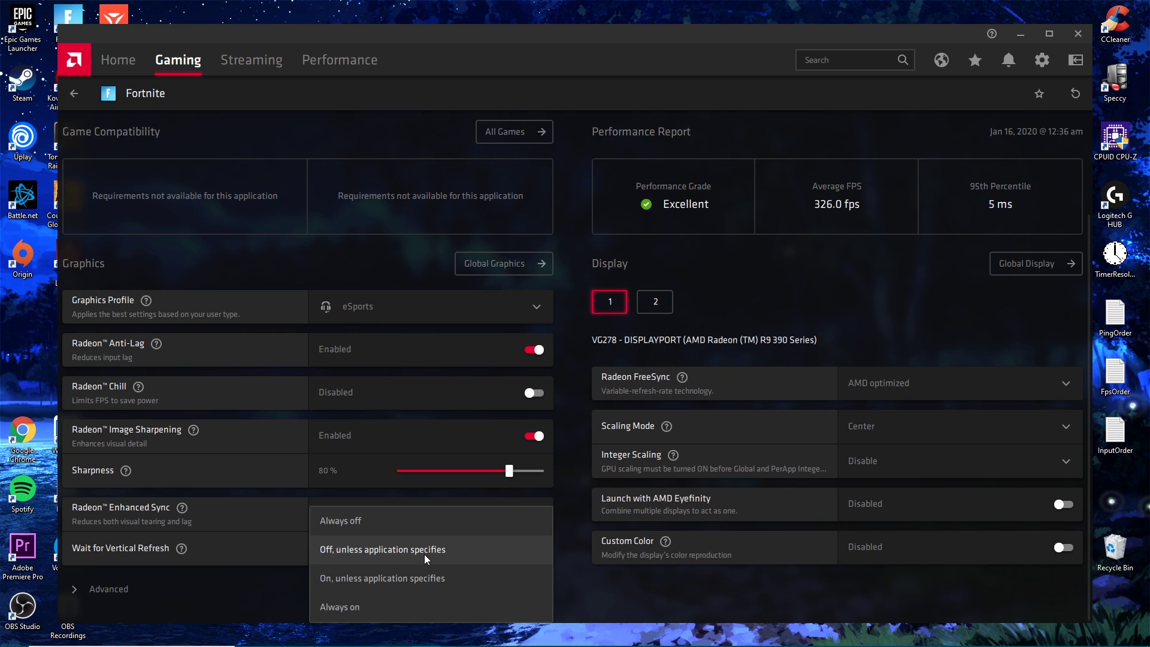
{"action": "left_click", "coordinate": [415, 519]}
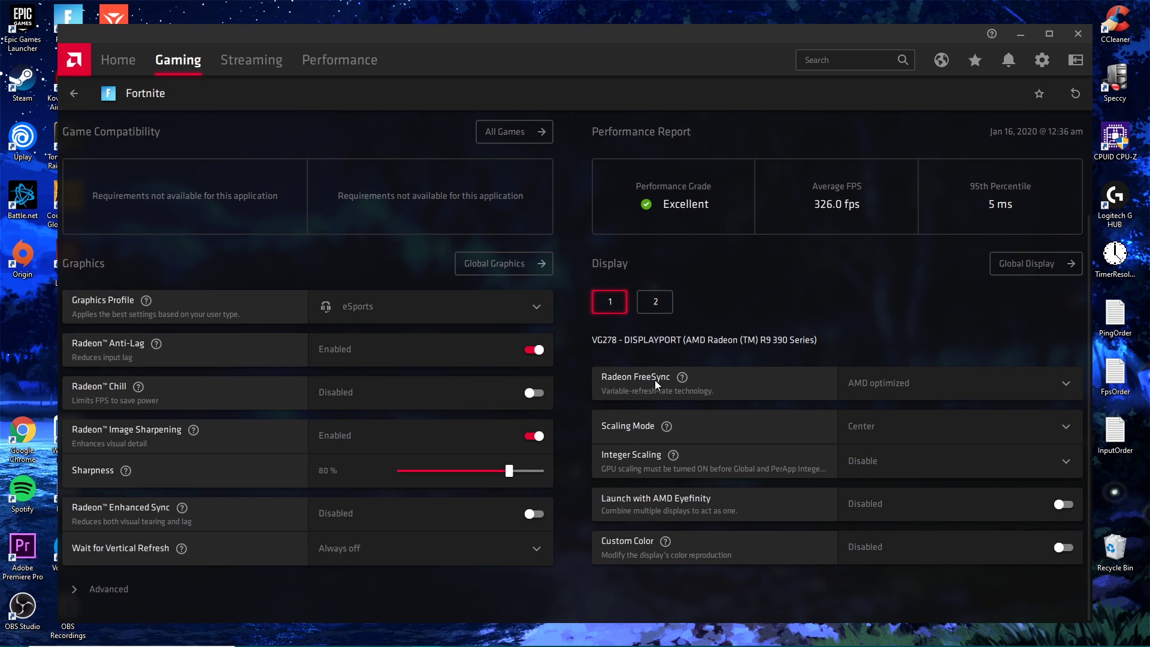
{"action": "left_click", "coordinate": [903, 387]}
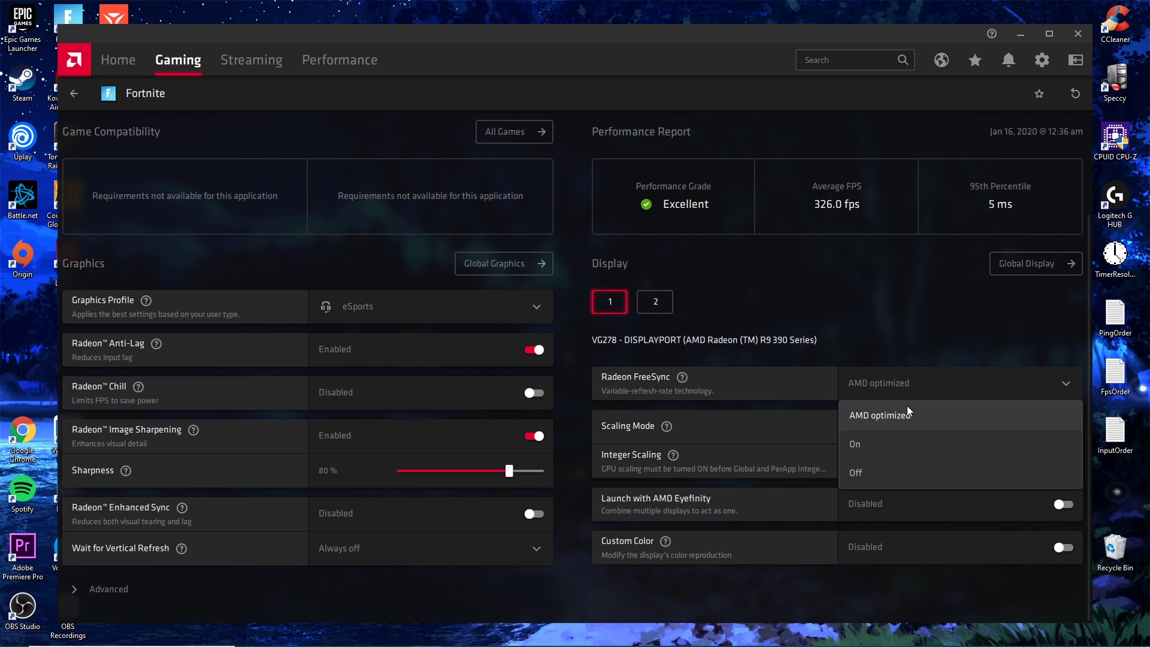
{"action": "left_click", "coordinate": [879, 364]}
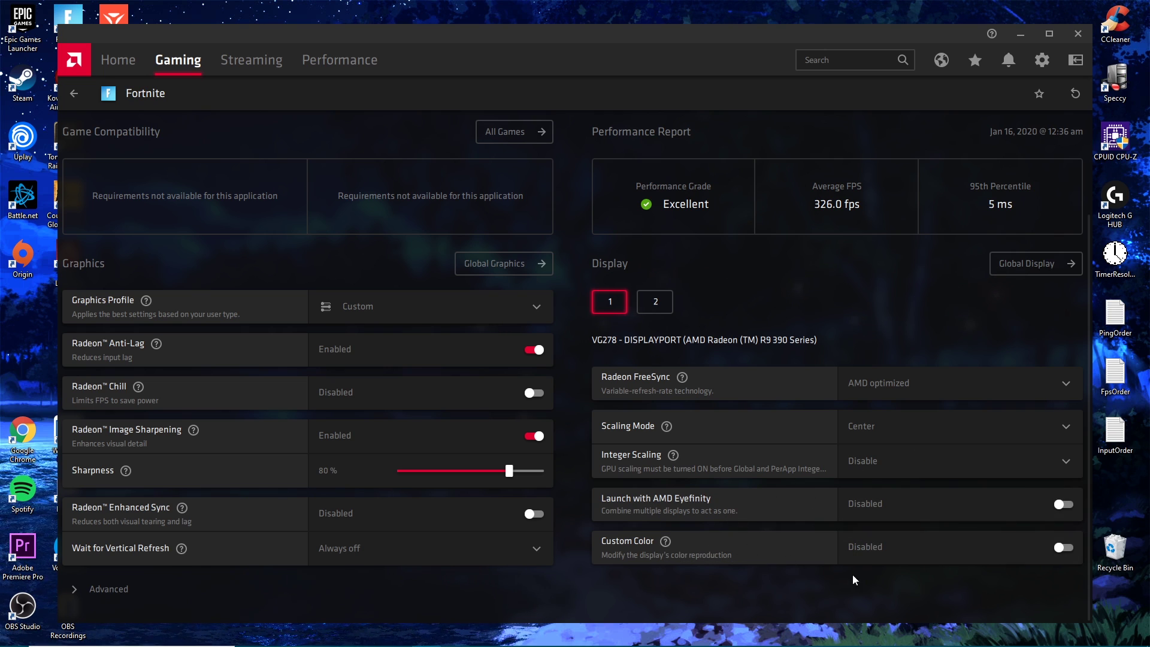
Step: Expand Advanced and confirm anti-aliasing: Override application settings, 2X level, Multisampling method
{"action": "left_click", "coordinate": [95, 597]}
{"action": "scroll", "coordinate": [303, 501], "scroll_direction": "down", "scroll_amount": 5}
{"action": "scroll", "coordinate": [279, 363], "scroll_direction": "down", "scroll_amount": 1}
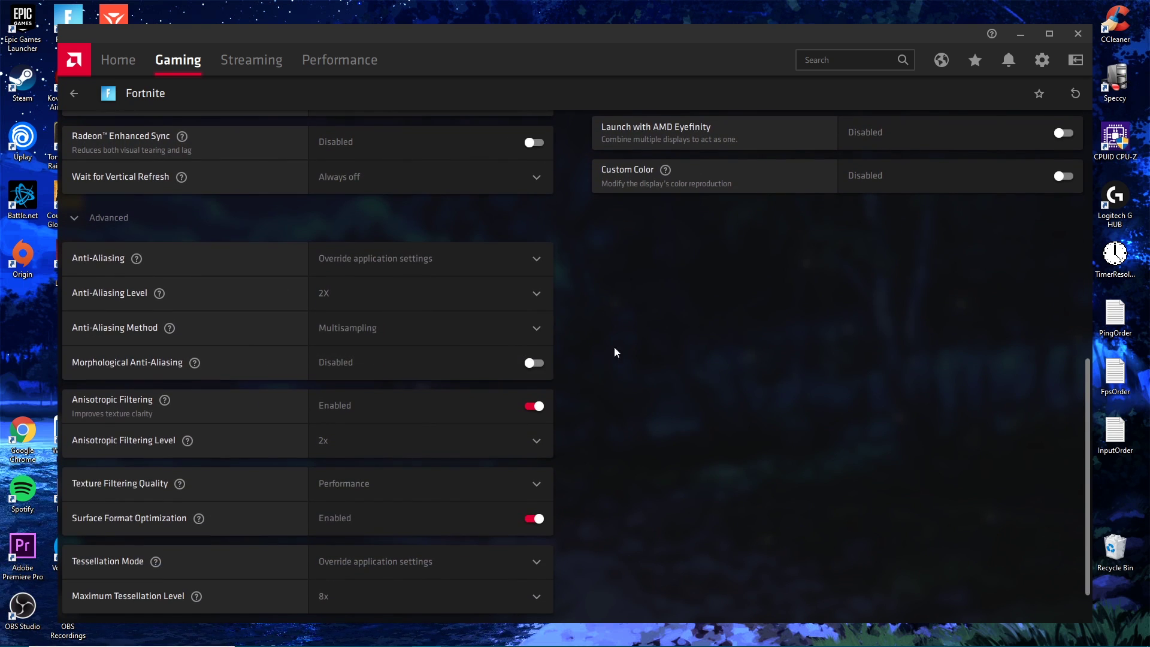
{"action": "left_click", "coordinate": [456, 271]}
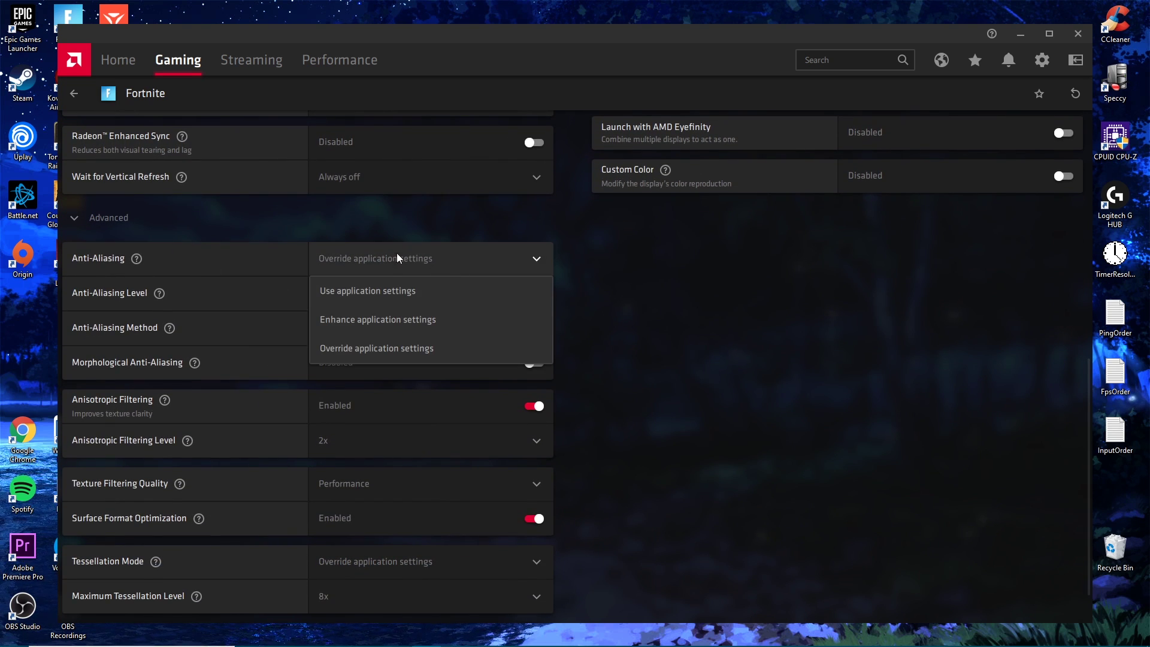
{"action": "left_click", "coordinate": [392, 343]}
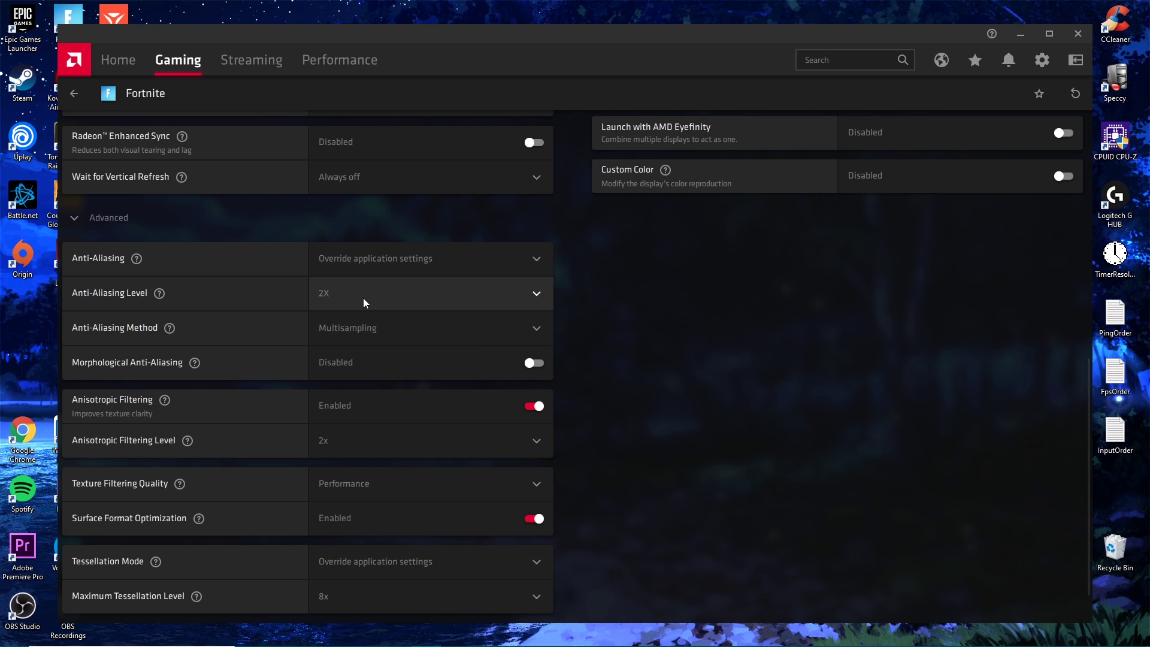
{"action": "left_click", "coordinate": [364, 295]}
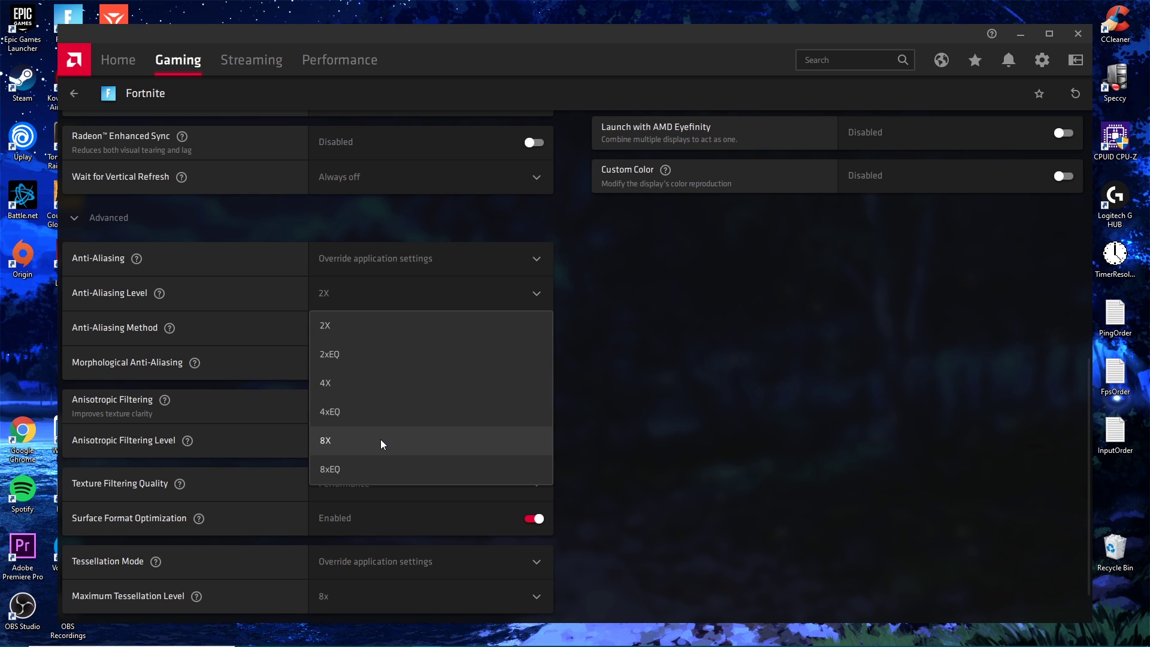
{"action": "left_click", "coordinate": [340, 325]}
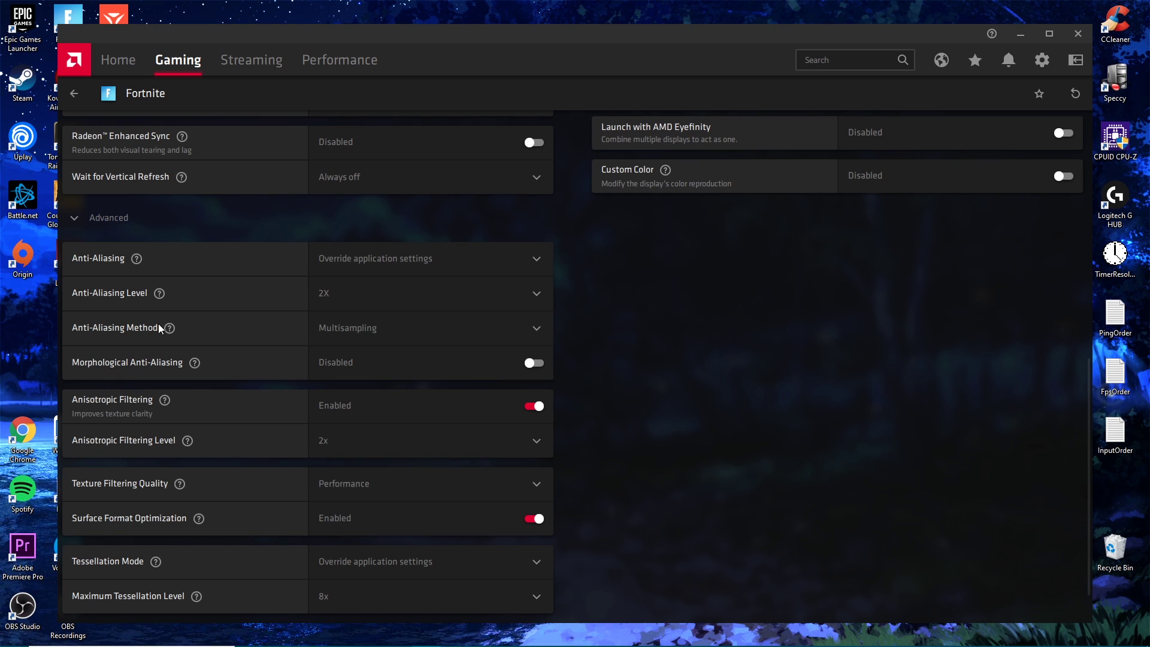
{"action": "left_click", "coordinate": [368, 325]}
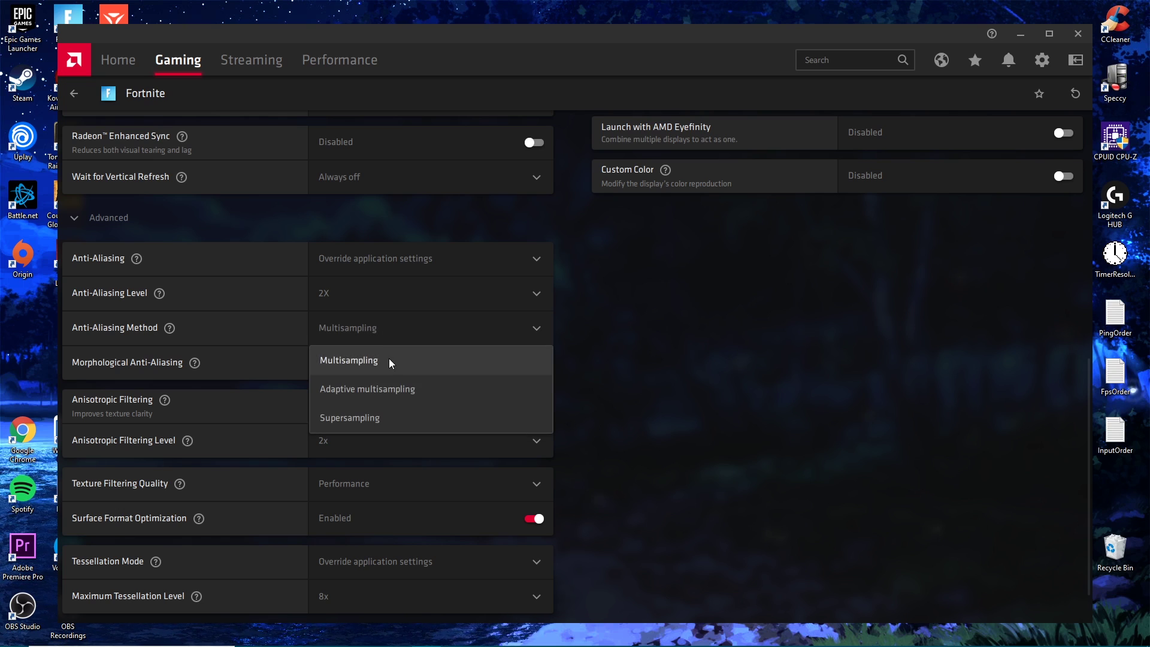
{"action": "left_click", "coordinate": [389, 361]}
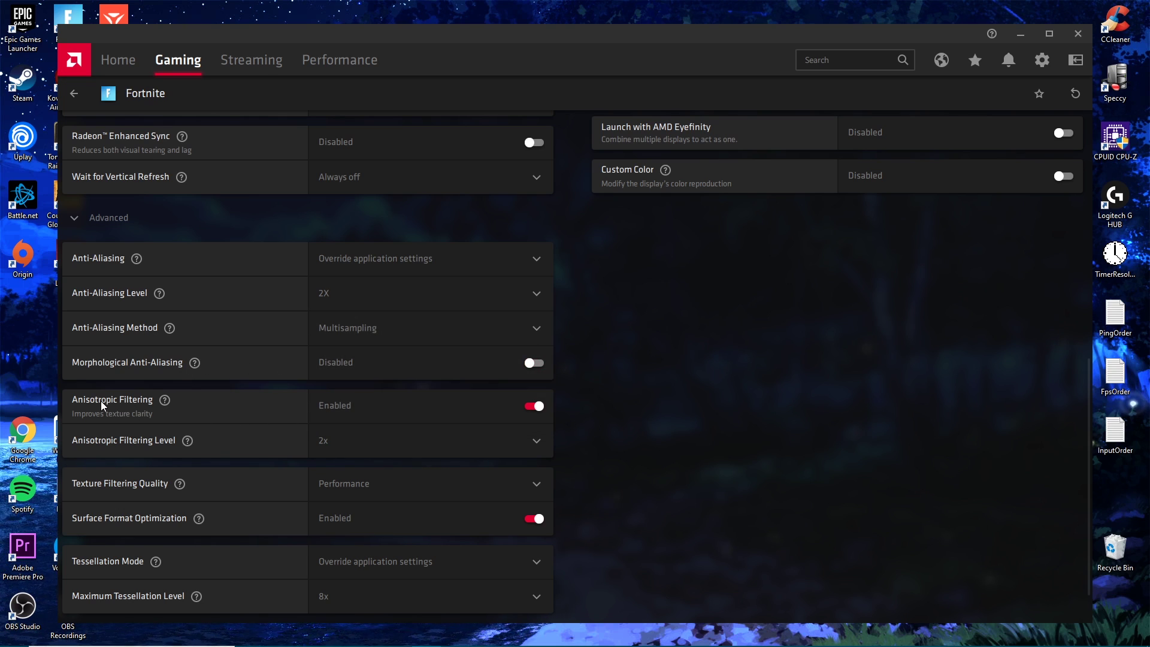
Step: Confirm 2x anisotropic filtering, Performance texture filtering quality and 8x maximum tessellation level
{"action": "left_click", "coordinate": [354, 440]}
{"action": "left_click", "coordinate": [354, 473]}
{"action": "scroll", "coordinate": [539, 443], "scroll_direction": "down", "scroll_amount": 1}
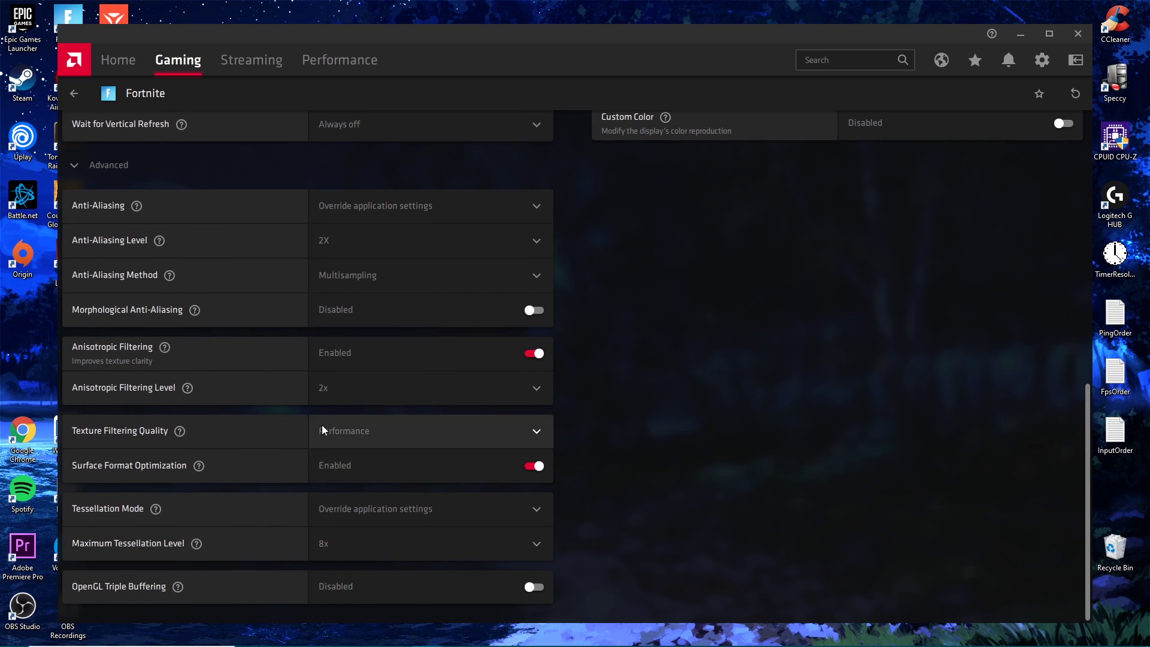
{"action": "left_click", "coordinate": [360, 431]}
{"action": "left_click", "coordinate": [419, 427]}
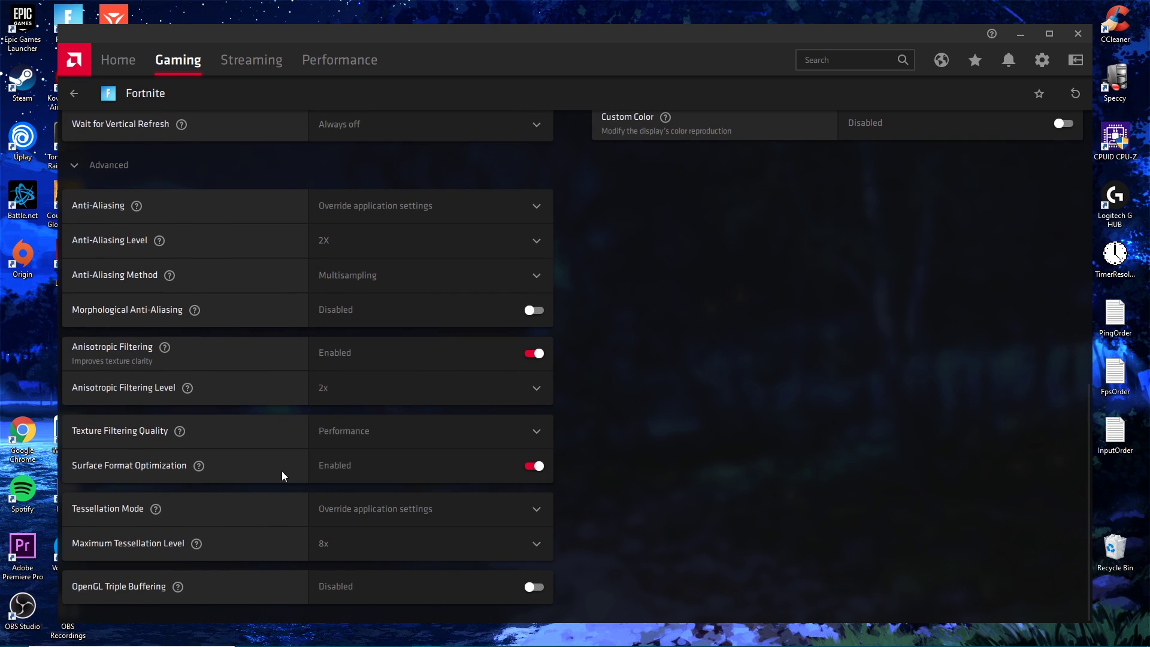
{"action": "mouse_move", "coordinate": [199, 467]}
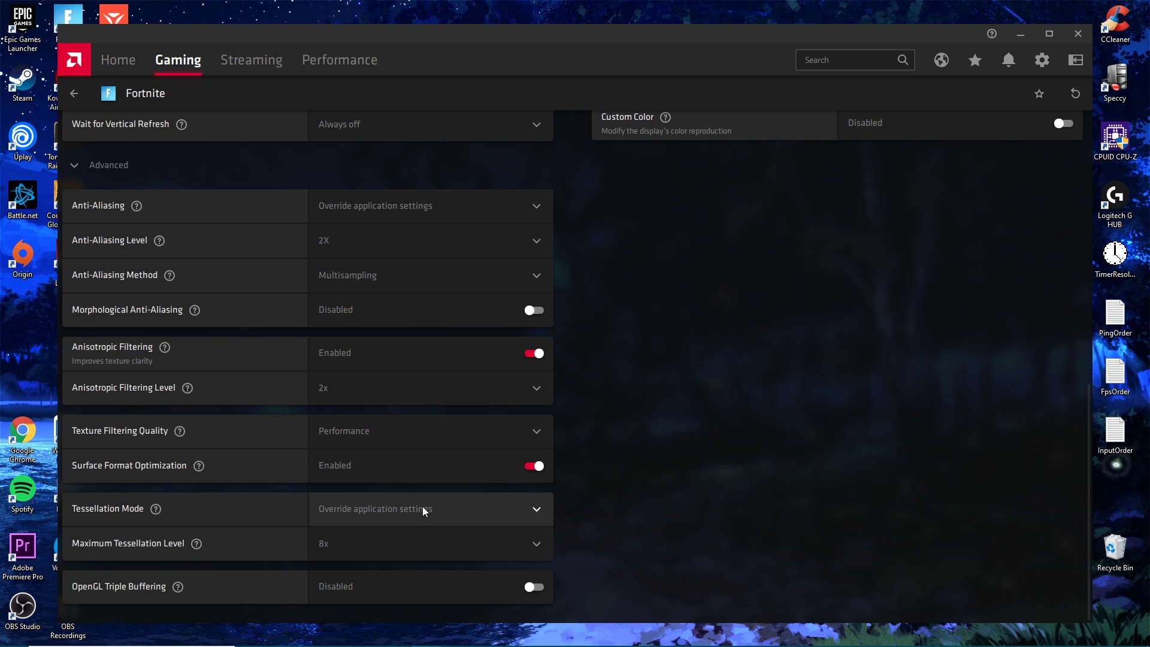
{"action": "left_click", "coordinate": [422, 508]}
{"action": "key", "text": "Escape"}
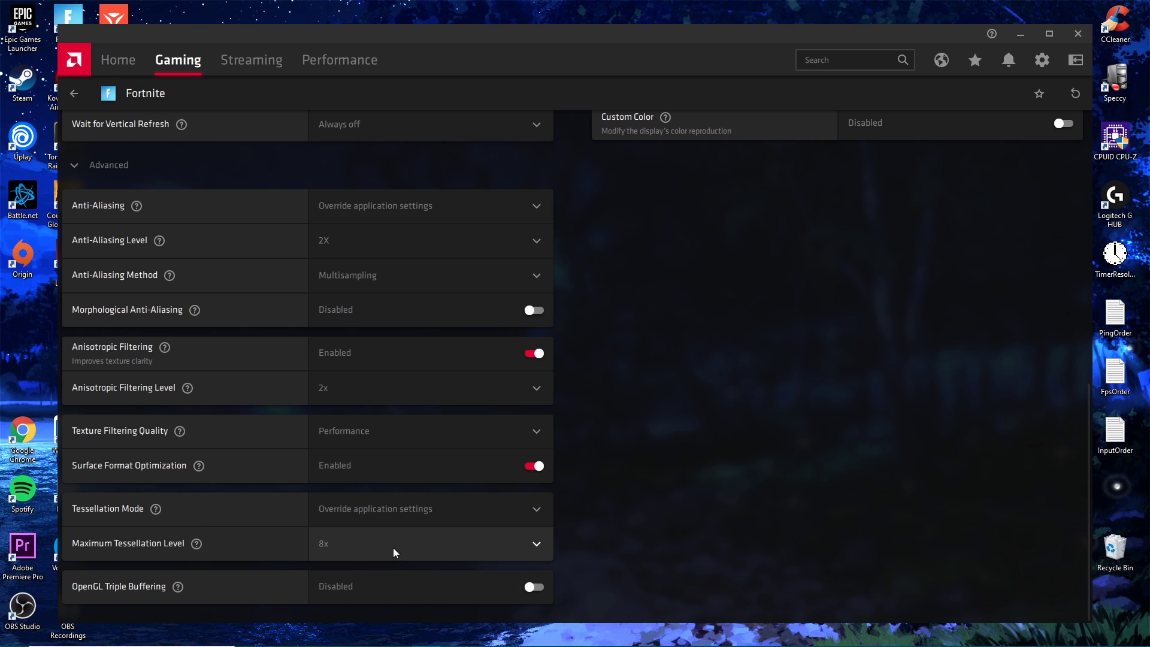
{"action": "left_click", "coordinate": [393, 547]}
{"action": "left_click", "coordinate": [379, 521]}
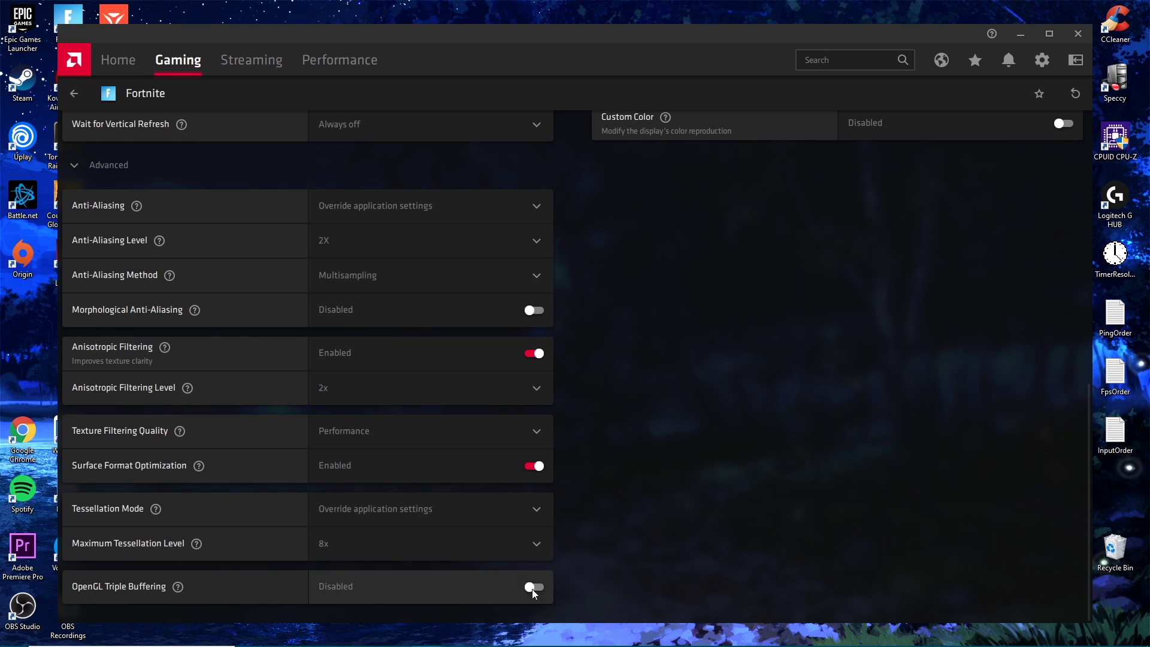
{"action": "scroll", "coordinate": [531, 588], "scroll_direction": "up", "scroll_amount": 10}
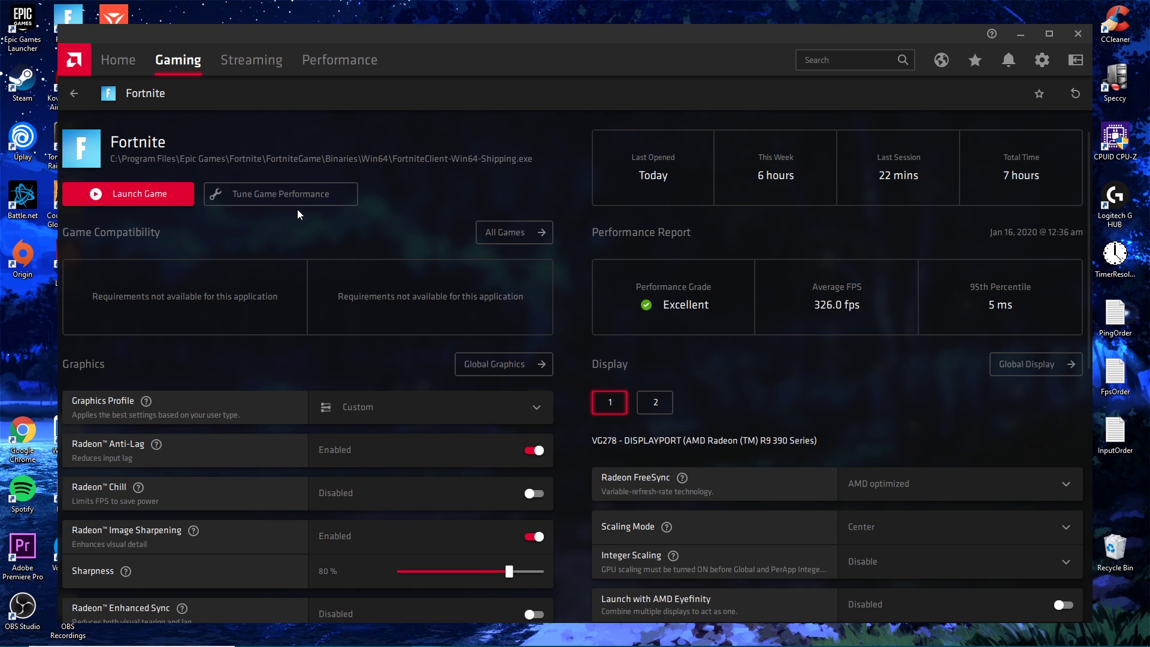
Step: Return from Fortnite's settings through the Games list to the Home dashboard
{"action": "left_click", "coordinate": [75, 94]}
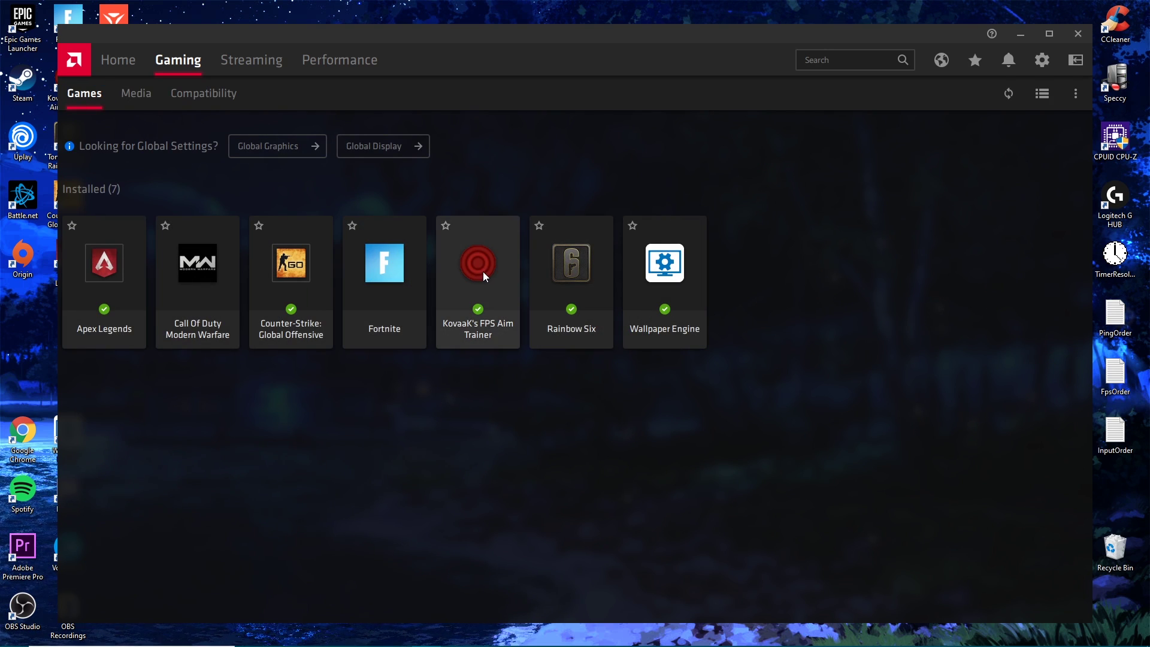
{"action": "left_click", "coordinate": [392, 257]}
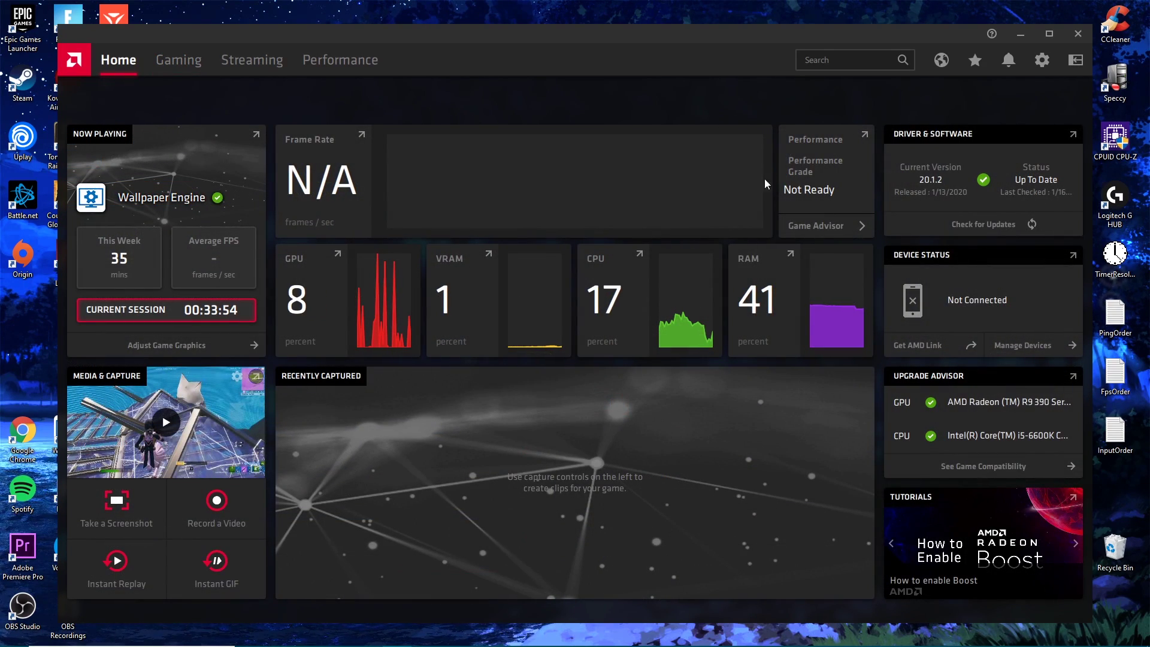
Step: In Performance > Tuning, add a new game tuning profile for Fortnite
{"action": "left_click", "coordinate": [347, 62]}
{"action": "left_click", "coordinate": [197, 94]}
{"action": "left_click", "coordinate": [149, 103]}
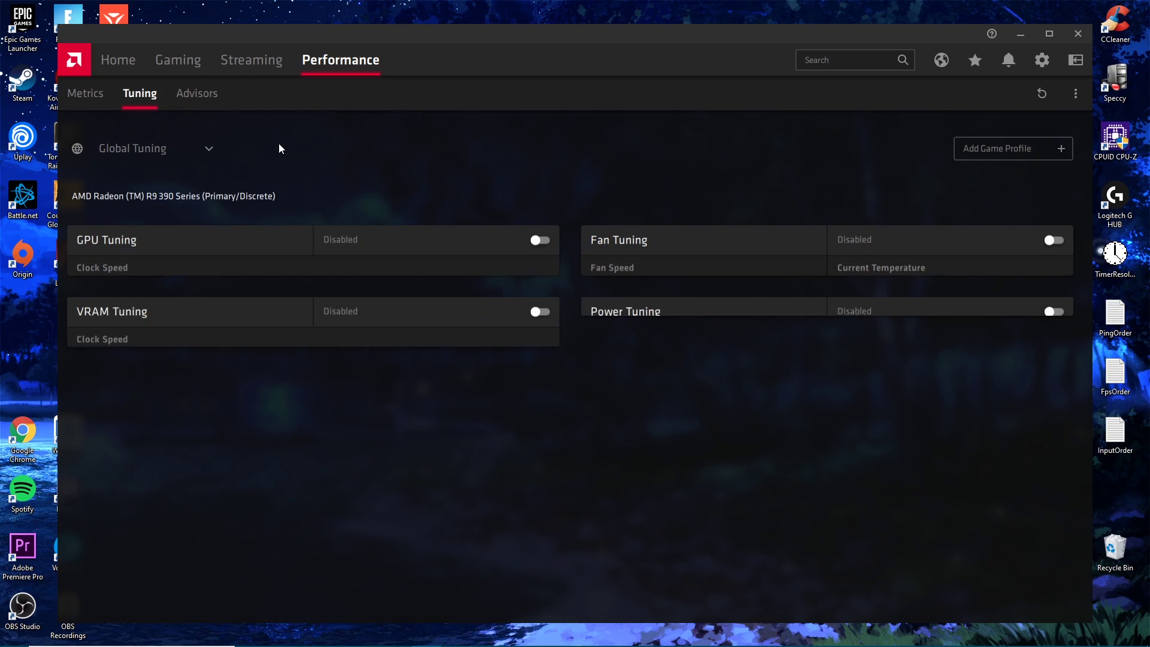
{"action": "left_click", "coordinate": [997, 149]}
{"action": "left_click", "coordinate": [473, 310]}
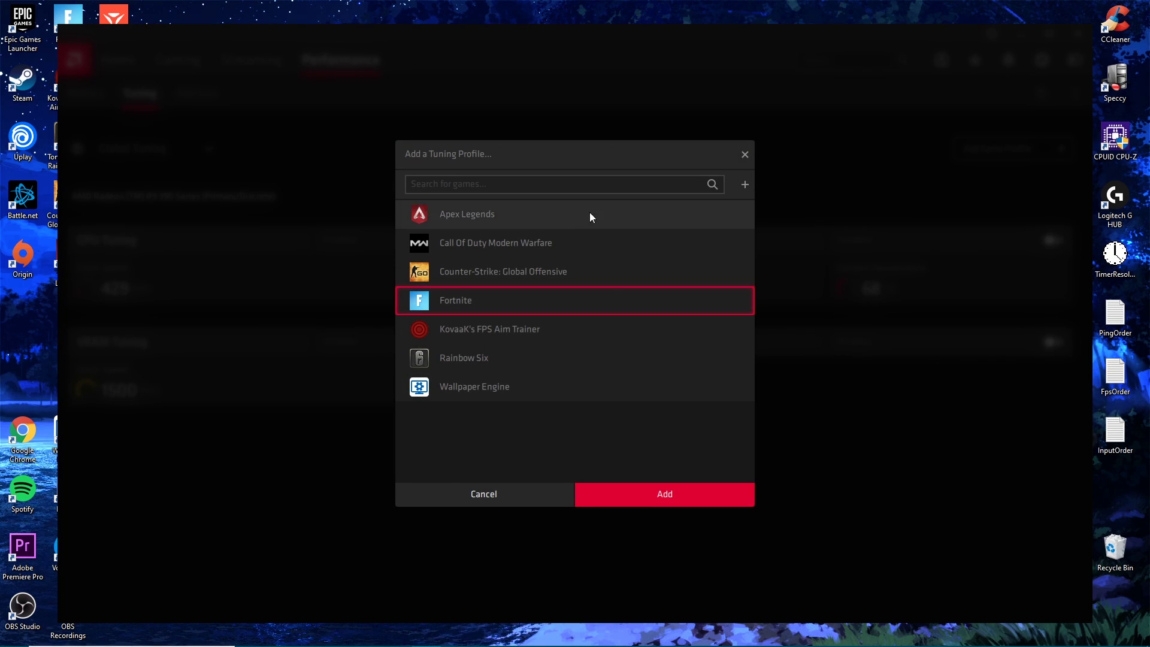
{"action": "left_click", "coordinate": [661, 495]}
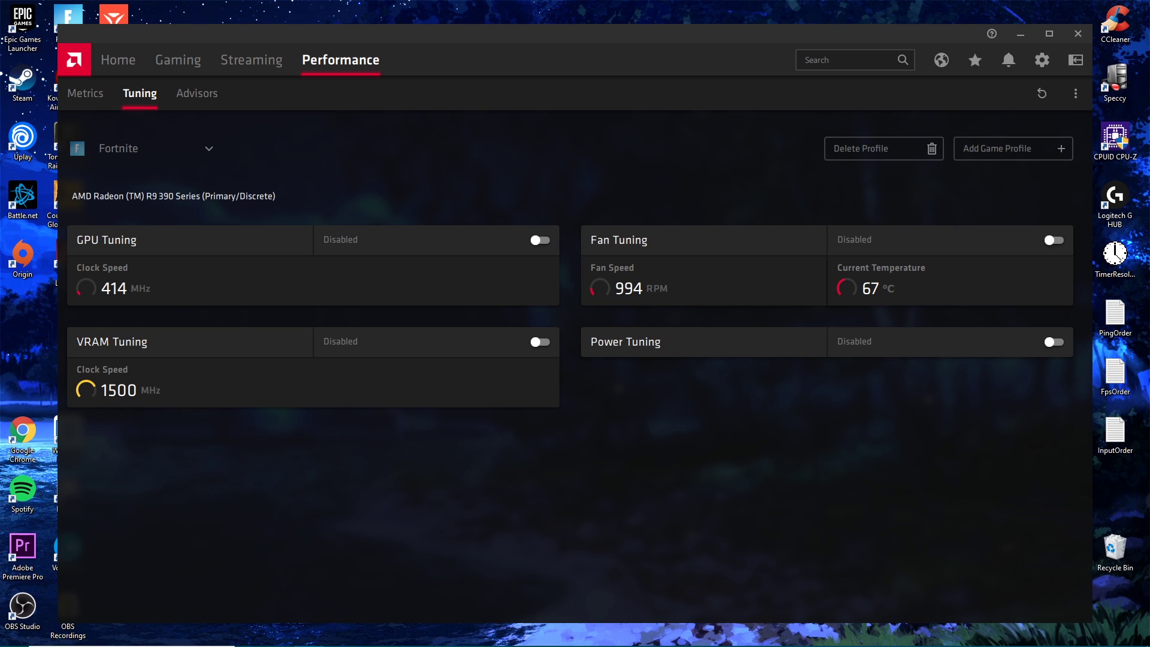
Step: Search Google for the R9 390's max temperature and highlight the 94C figure
{"action": "type", "text": "amd rad"}
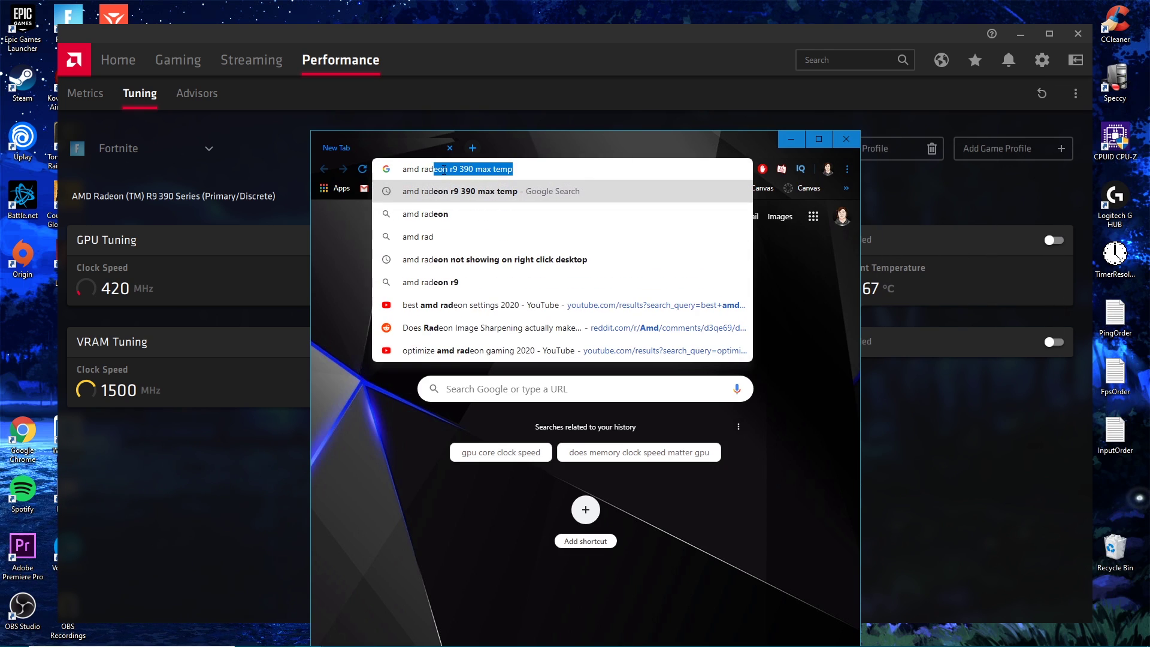
{"action": "type", "text": "eon"}
{"action": "left_click", "coordinate": [526, 170]}
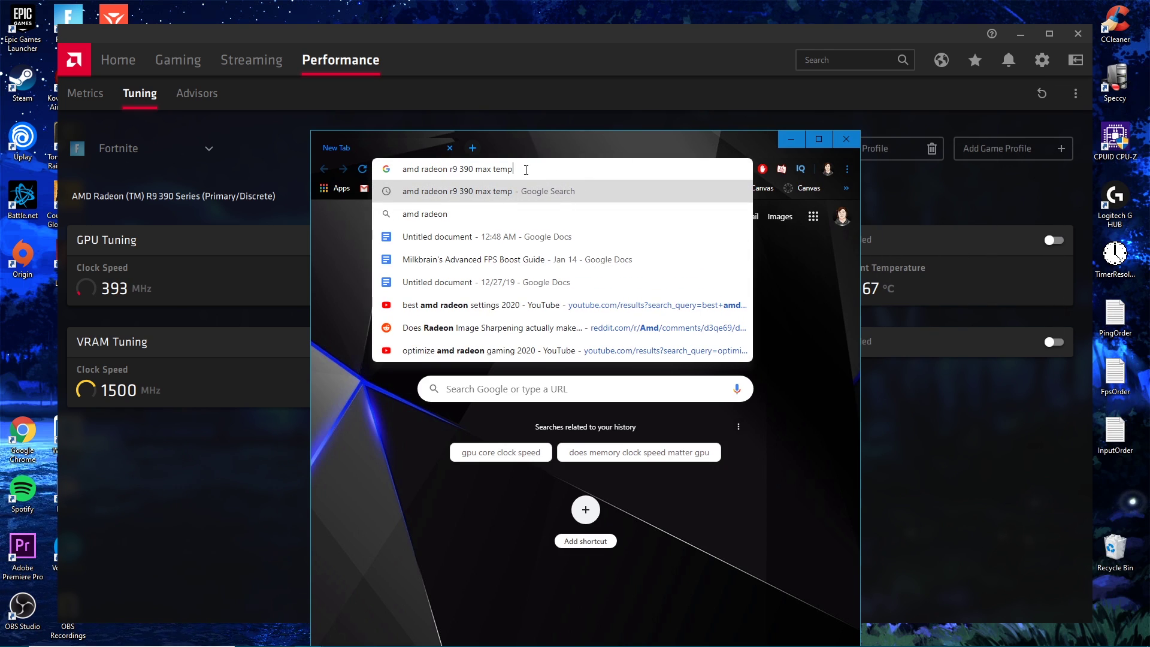
{"action": "key", "text": "Return"}
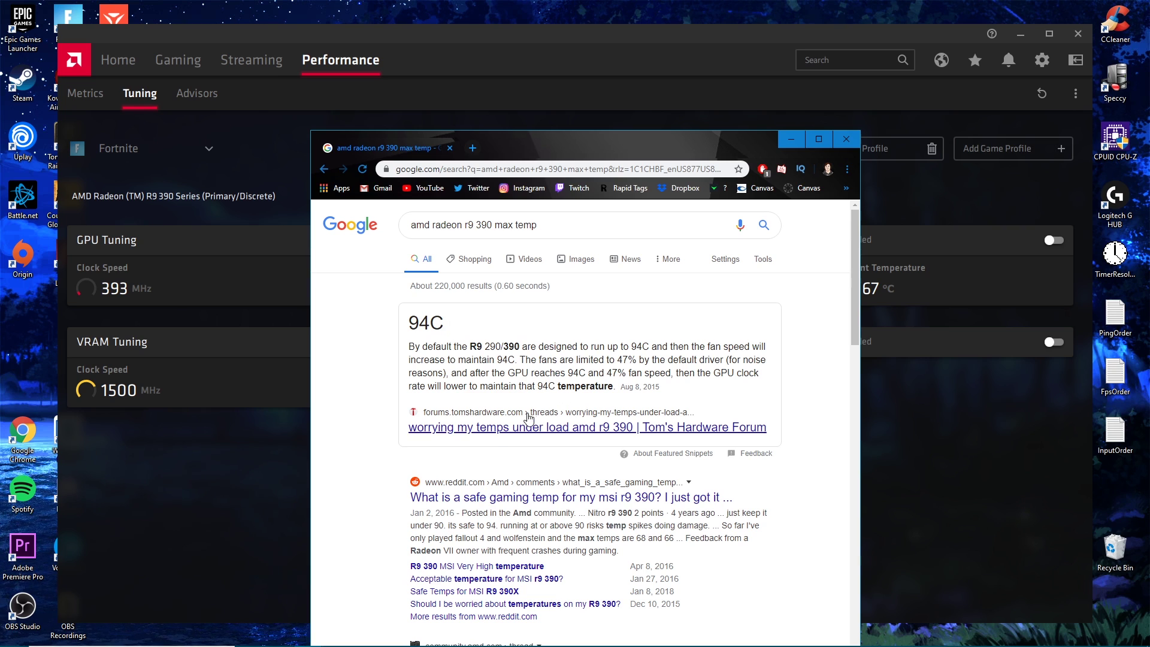
{"action": "left_click_drag", "start_coordinate": [420, 328], "coordinate": [449, 328]}
{"action": "left_click", "coordinate": [411, 326]}
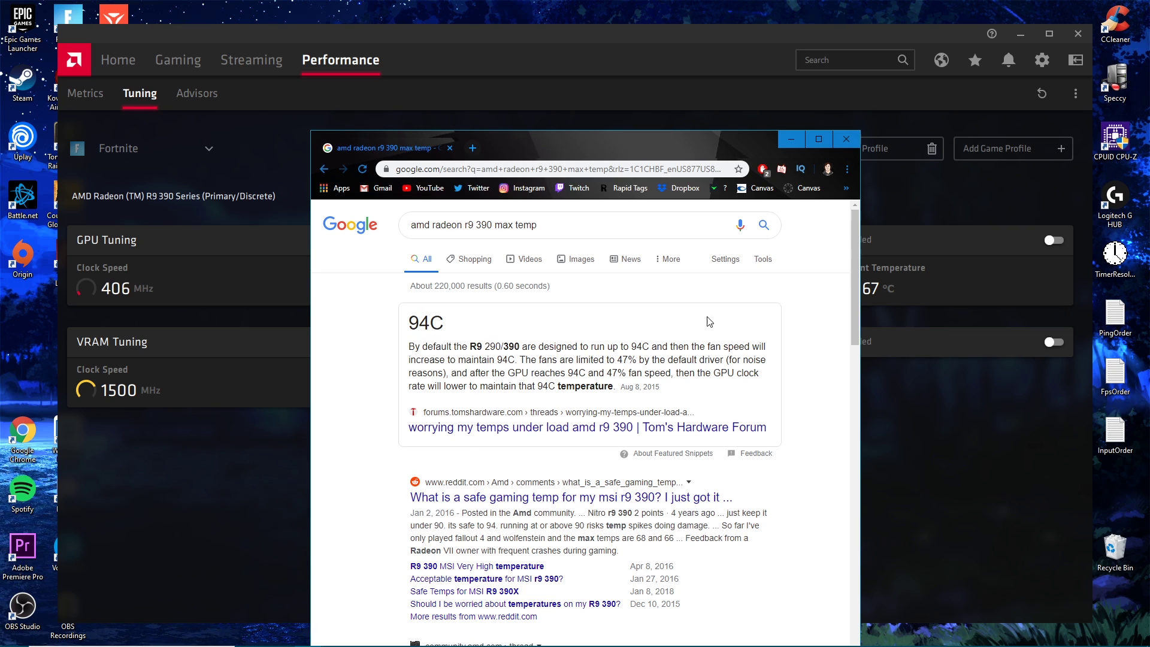
Step: Review the snippet about fan speed and clocks, then minimise Chrome
{"action": "left_click_drag", "start_coordinate": [579, 154], "coordinate": [545, 127]}
{"action": "left_click_drag", "start_coordinate": [636, 344], "coordinate": [381, 318]}
{"action": "left_click", "coordinate": [381, 318]}
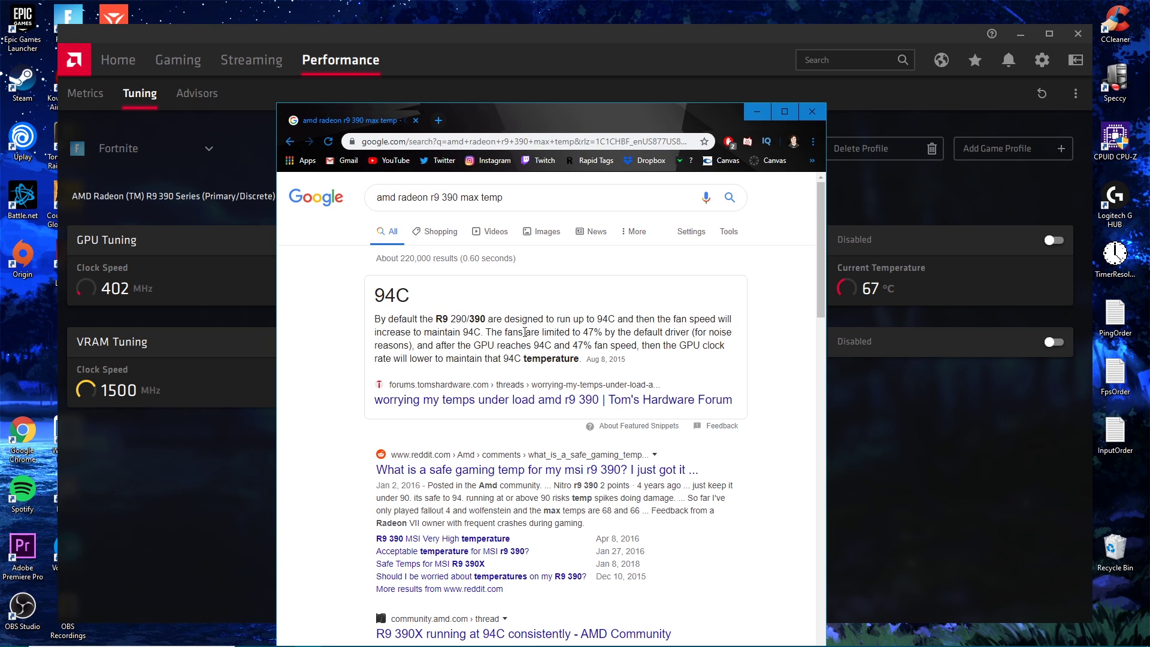
{"action": "left_click_drag", "start_coordinate": [636, 129], "coordinate": [633, 112]}
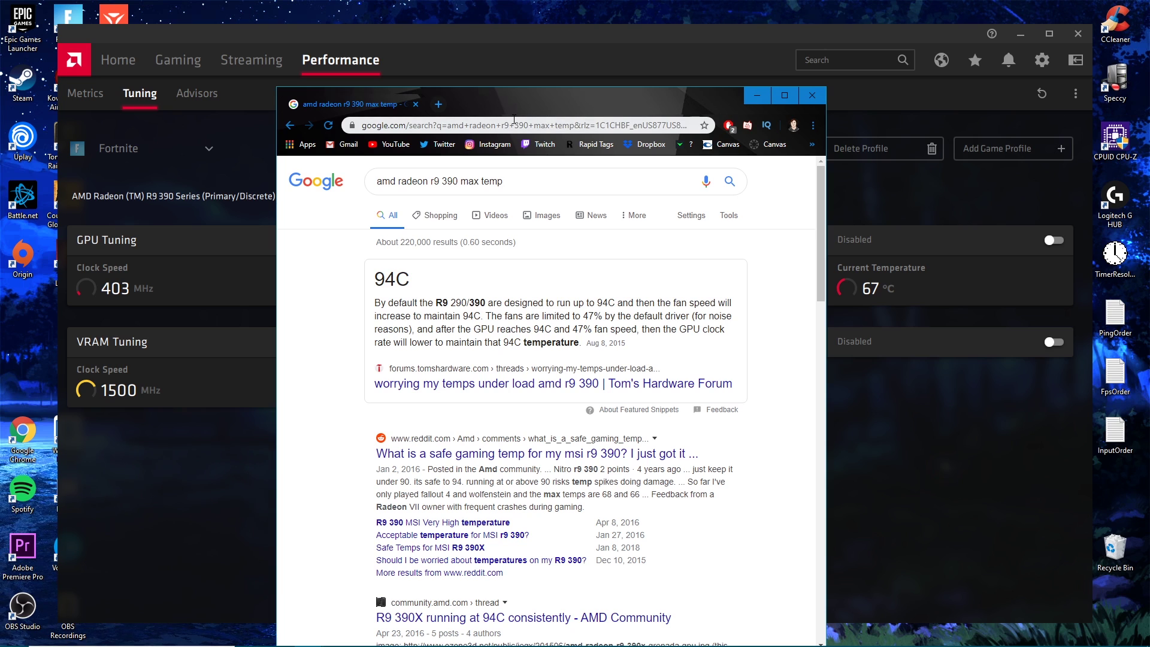
{"action": "left_click", "coordinate": [766, 97]}
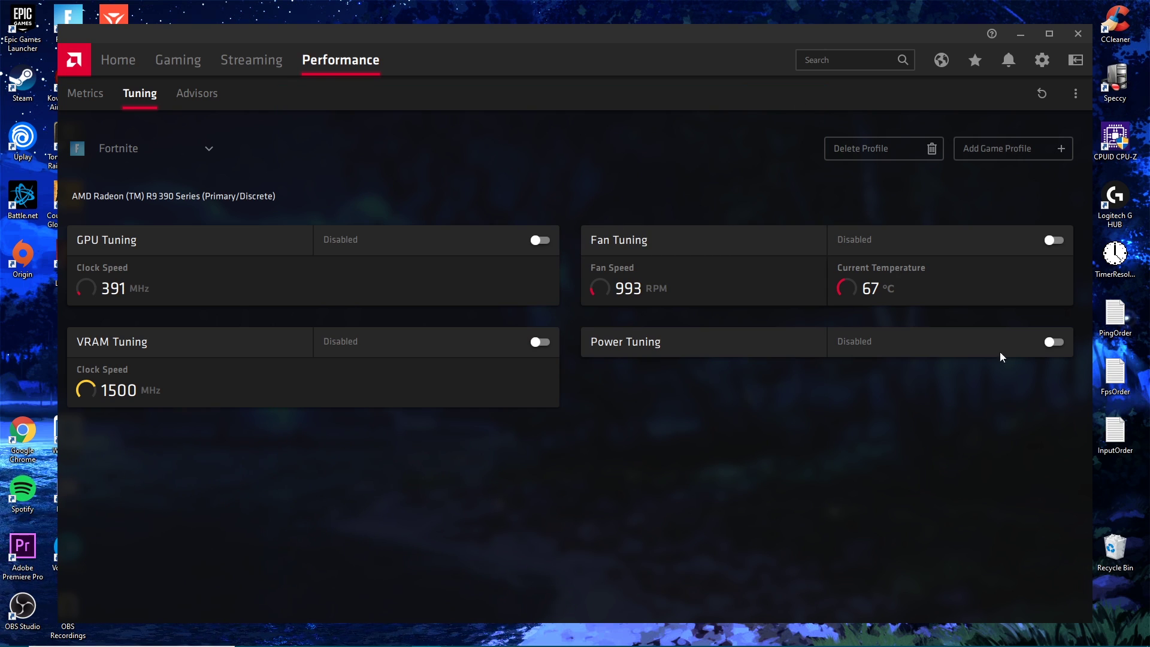
Step: Enable Power Tuning, set the power limit to its maximum 50% and apply
{"action": "left_click", "coordinate": [1018, 340]}
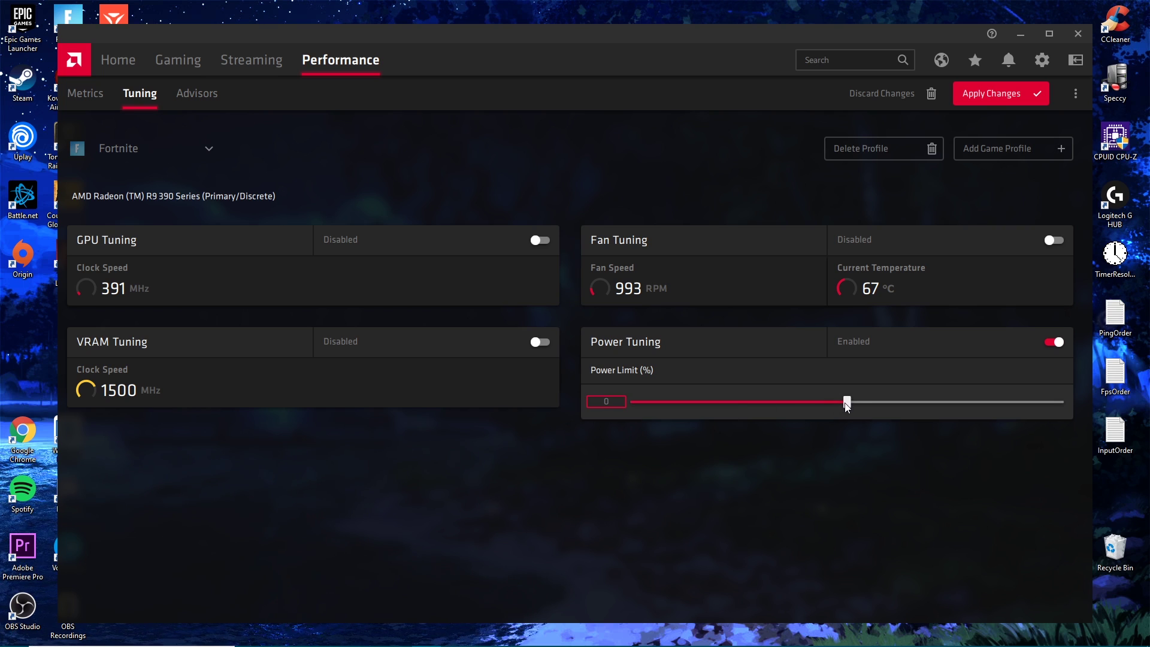
{"action": "left_click_drag", "start_coordinate": [847, 403], "coordinate": [1077, 409]}
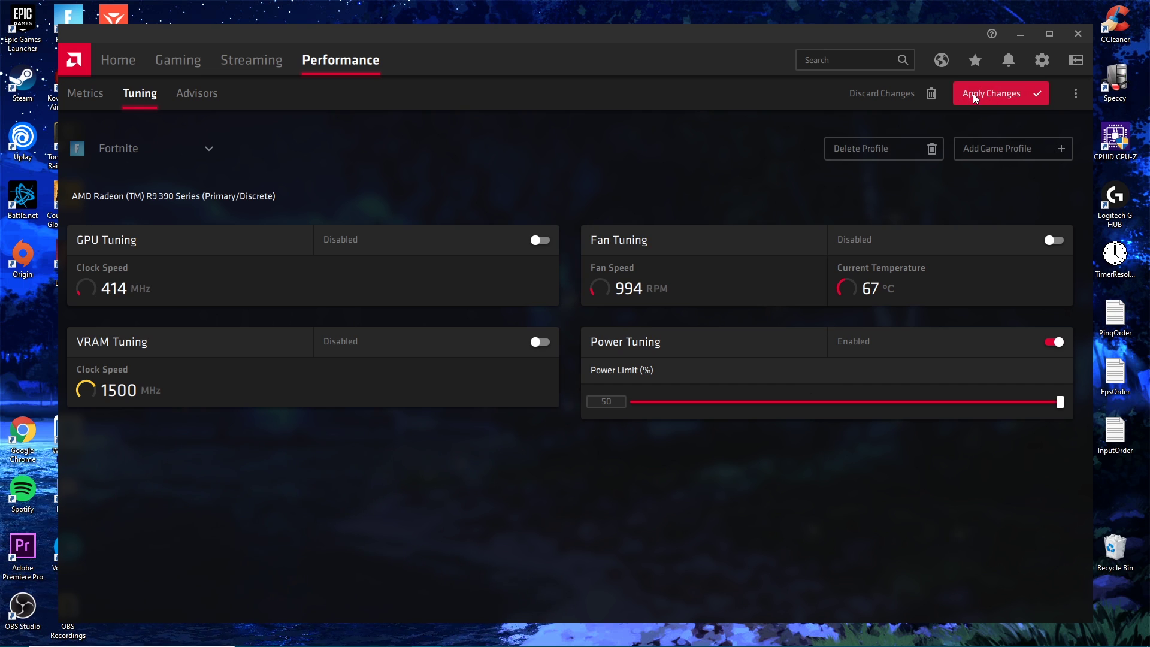
{"action": "left_click", "coordinate": [997, 92]}
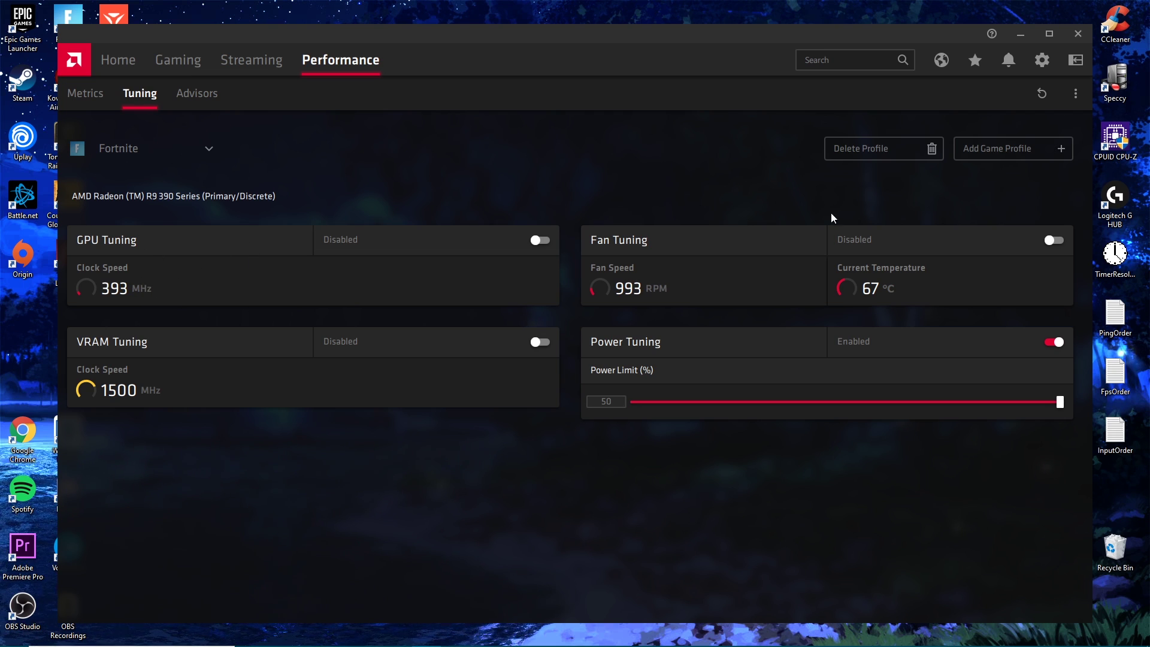
Step: Enable Fan Tuning with Advanced Control and apply a 2500 RPM minimum fan speed
{"action": "left_click", "coordinate": [919, 245]}
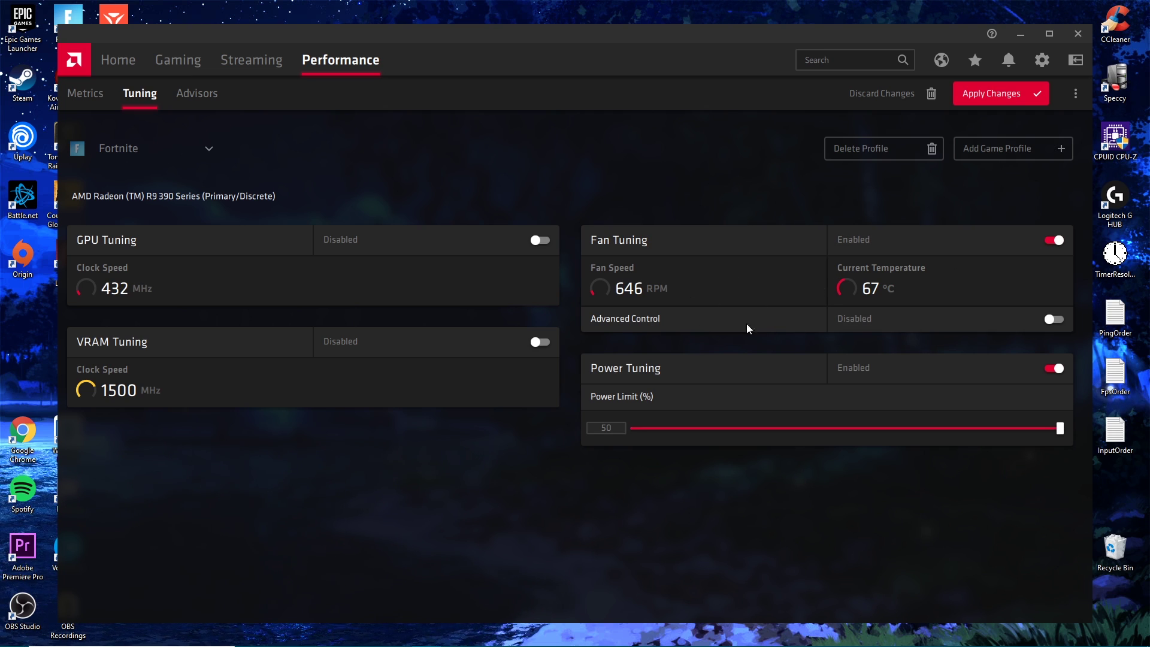
{"action": "left_click", "coordinate": [895, 316]}
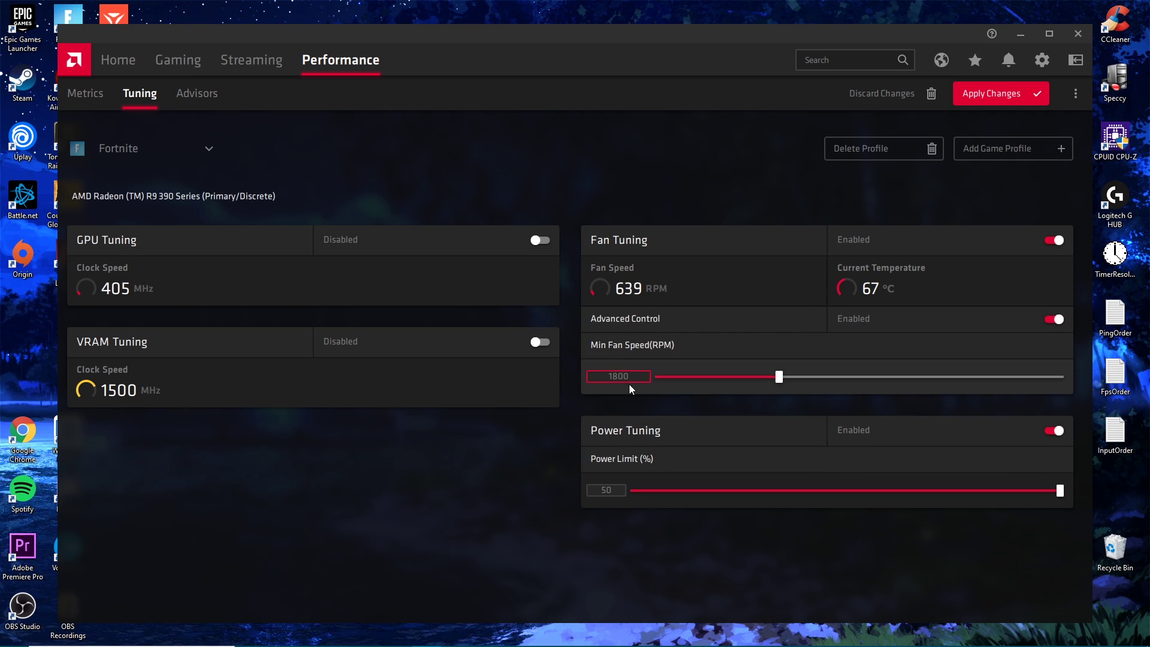
{"action": "double_click", "coordinate": [632, 377]}
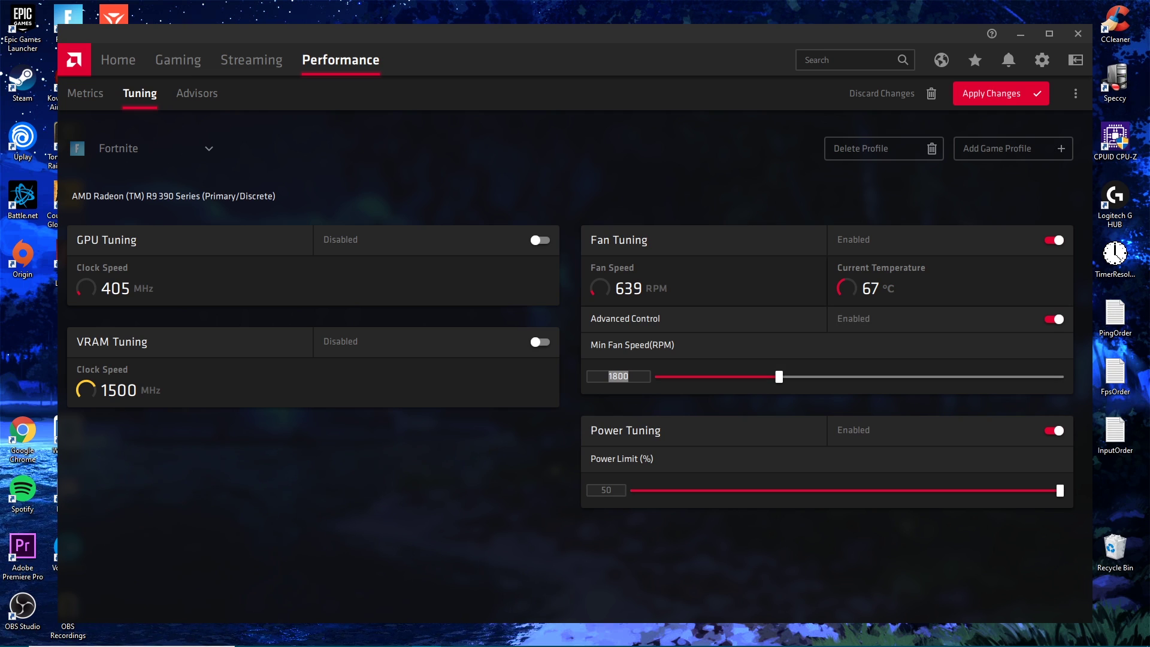
{"action": "type", "text": "2500"}
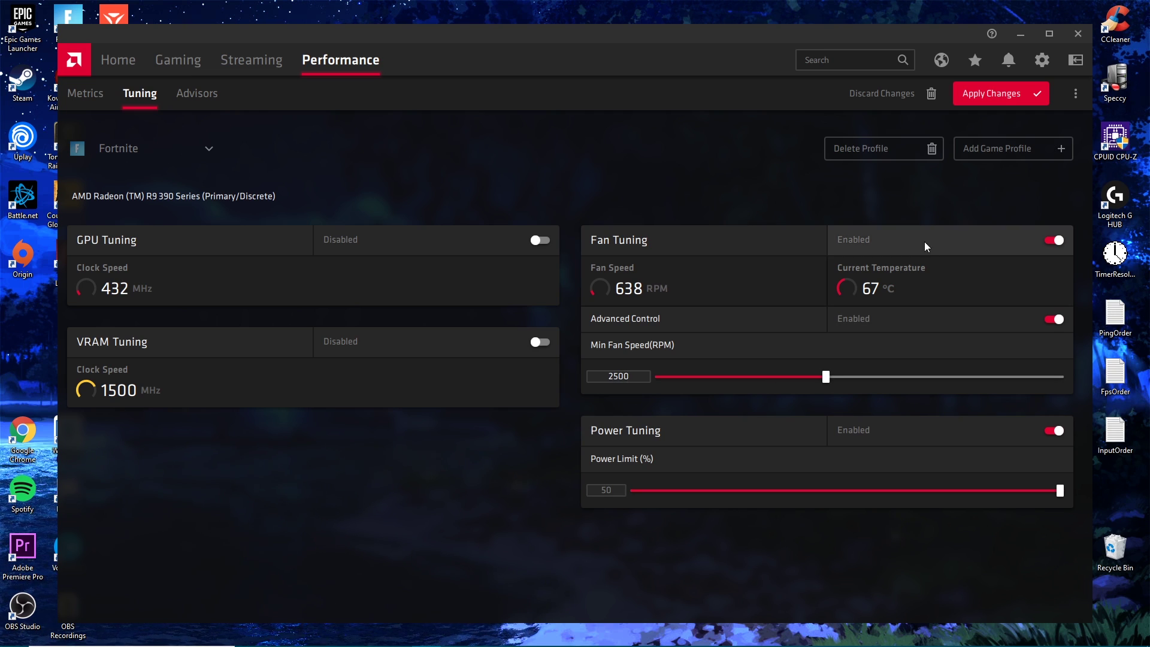
{"action": "left_click", "coordinate": [1018, 94]}
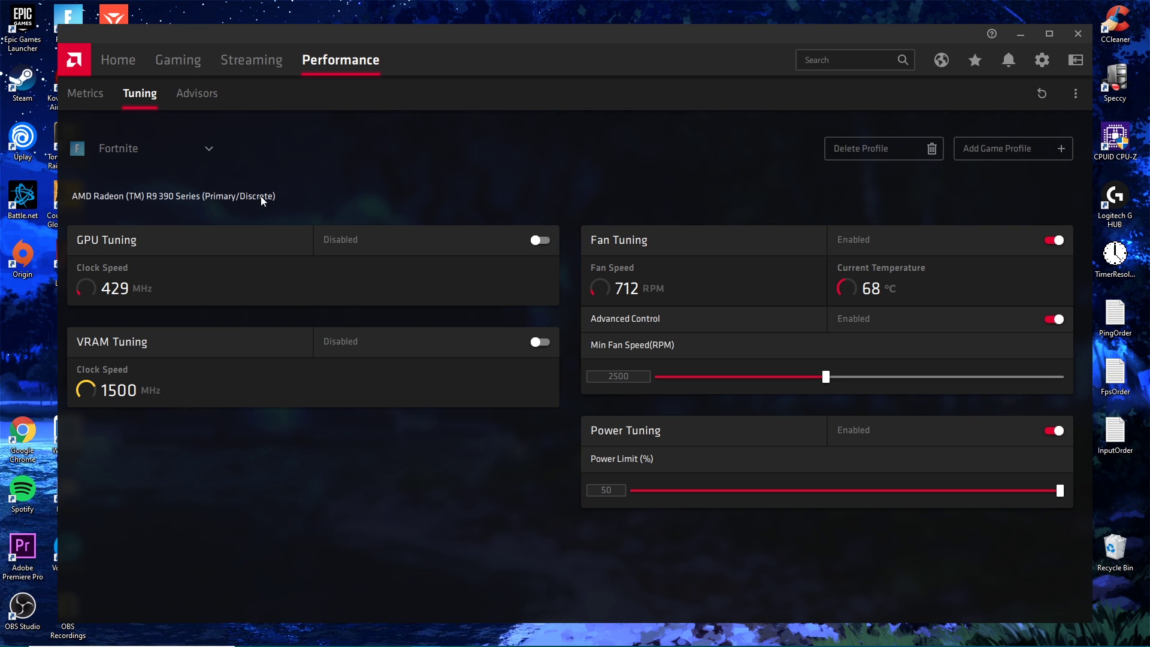
Step: Turn on GPU Tuning, raise Max Frequency to 2%, and apply it
{"action": "left_click", "coordinate": [540, 240]}
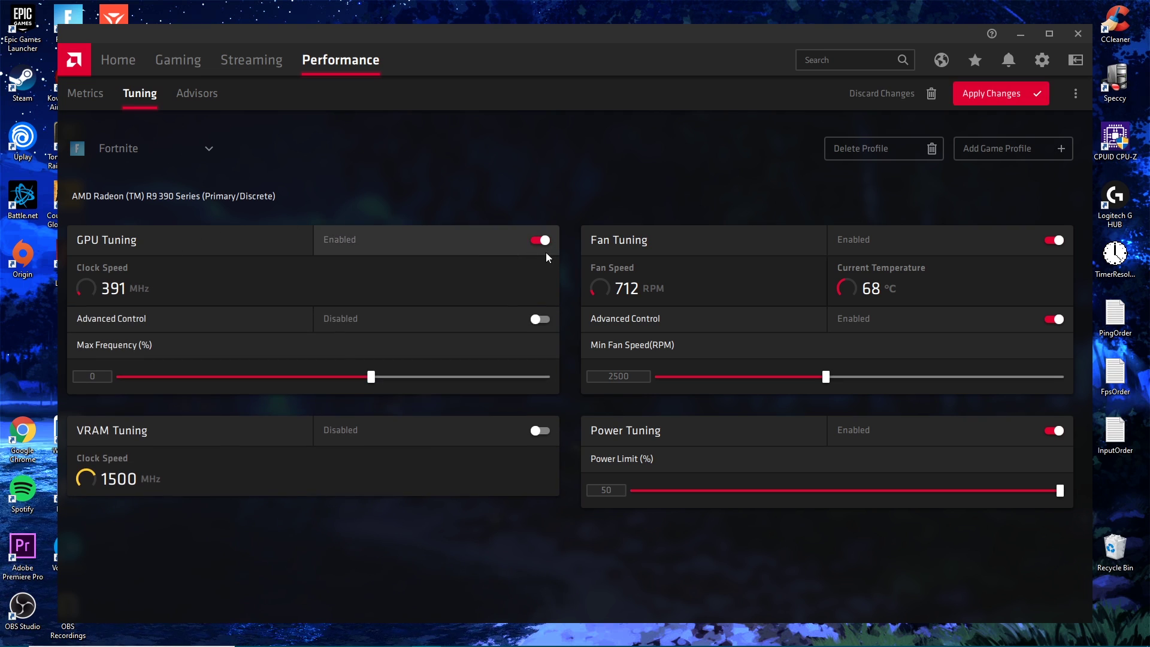
{"action": "left_click_drag", "start_coordinate": [371, 380], "coordinate": [387, 383]}
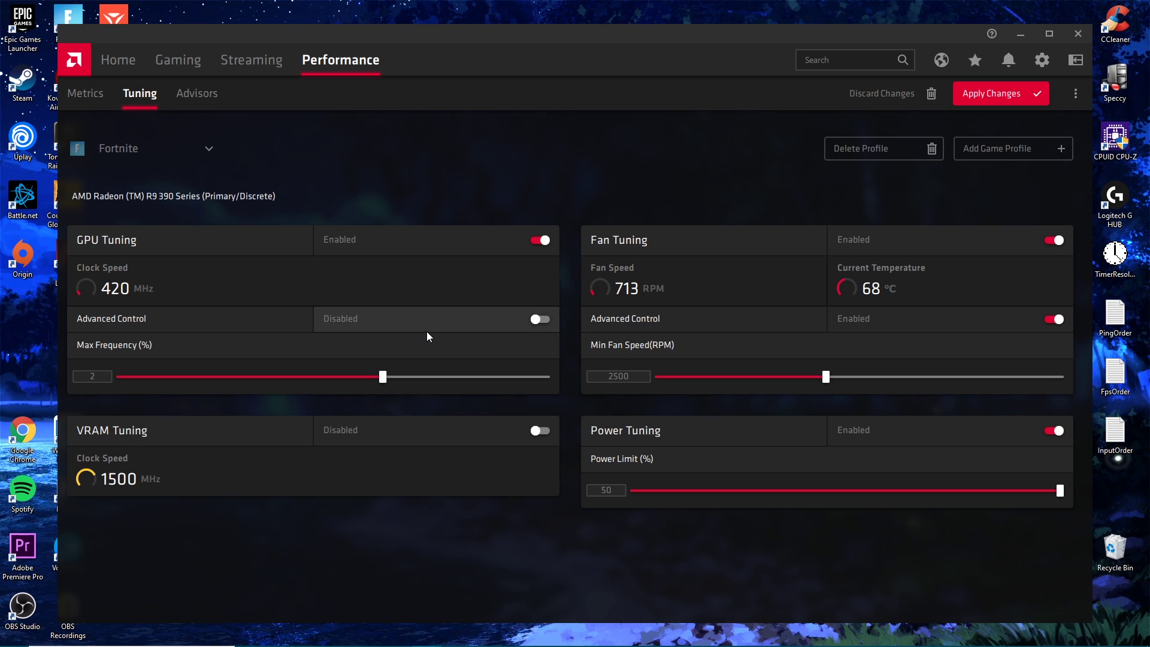
{"action": "left_click", "coordinate": [1013, 94]}
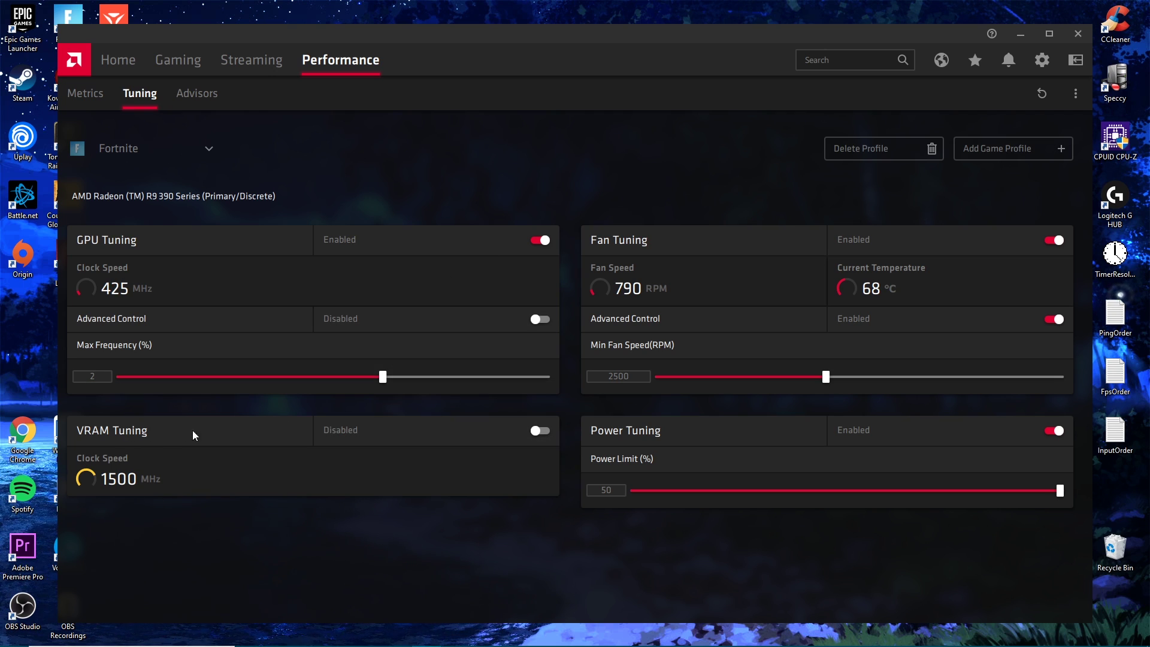
Step: Enable VRAM Tuning and apply a 1550 MHz max memory frequency
{"action": "left_click", "coordinate": [336, 429]}
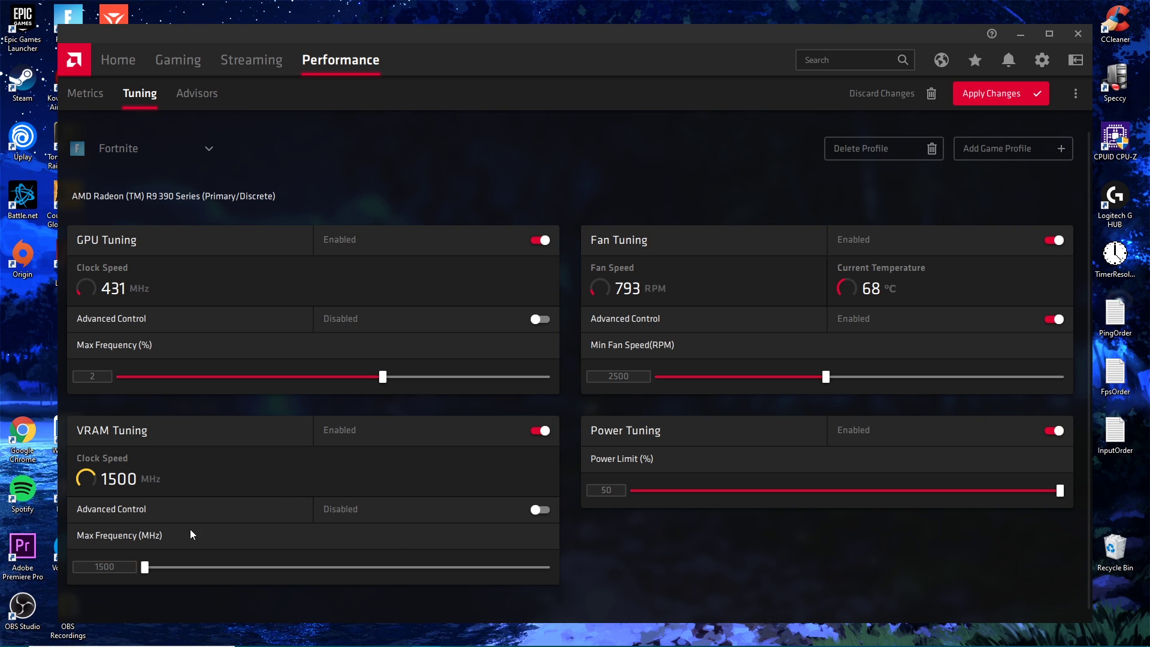
{"action": "left_click", "coordinate": [152, 565]}
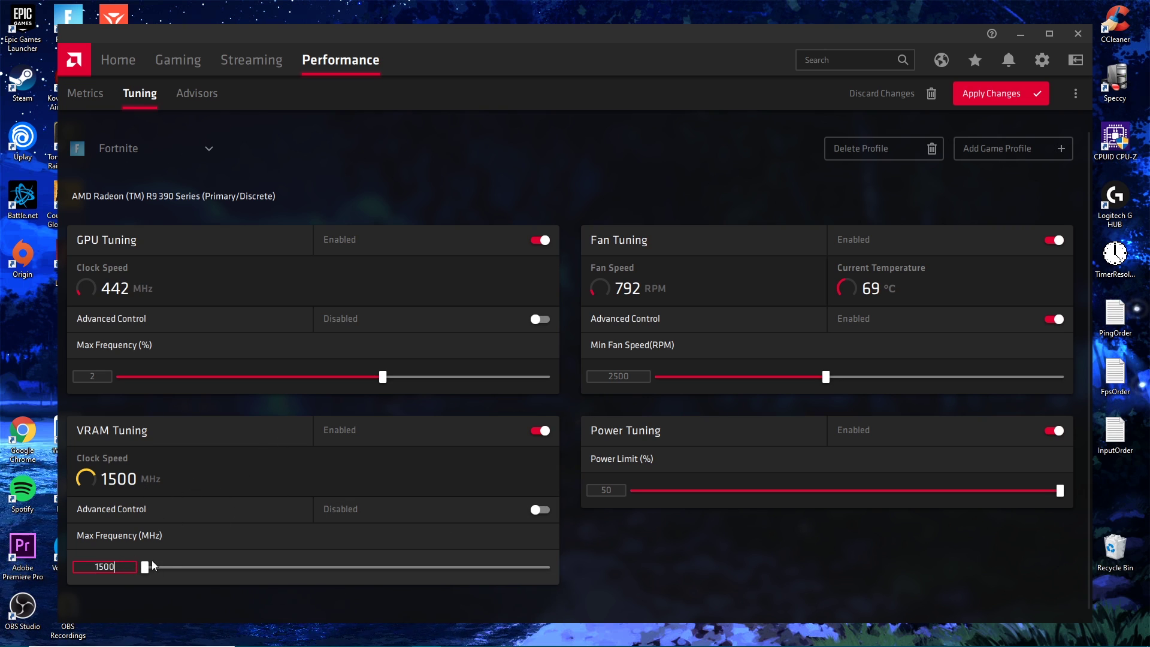
{"action": "key", "text": "Return"}
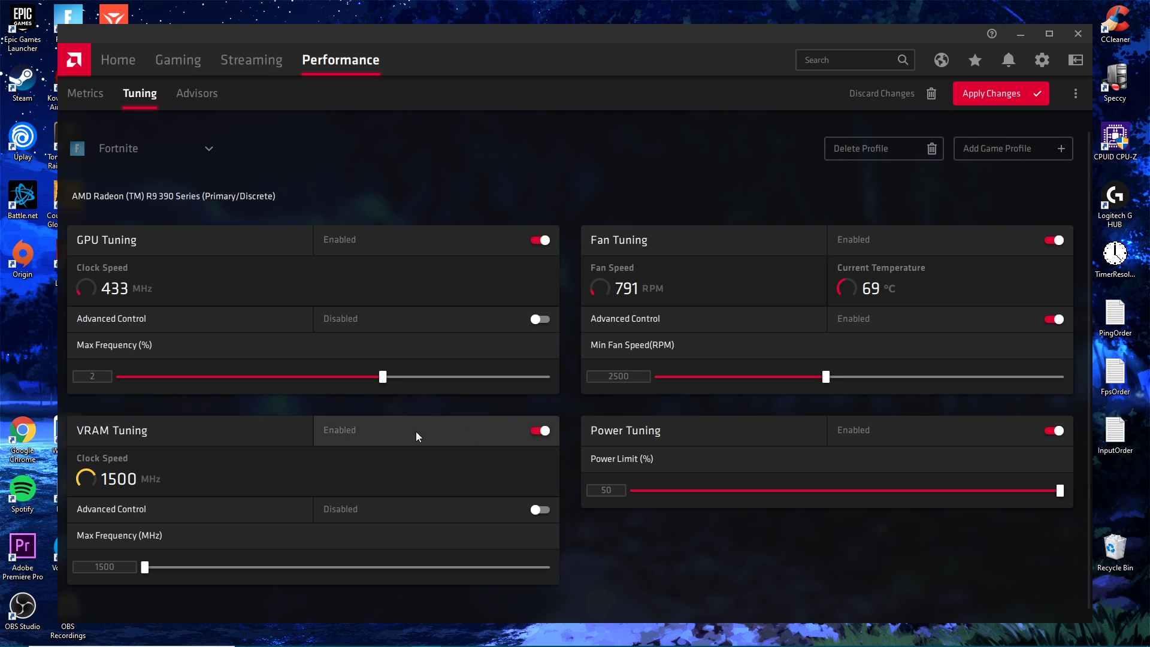
{"action": "left_click_drag", "start_coordinate": [114, 566], "coordinate": [105, 566]}
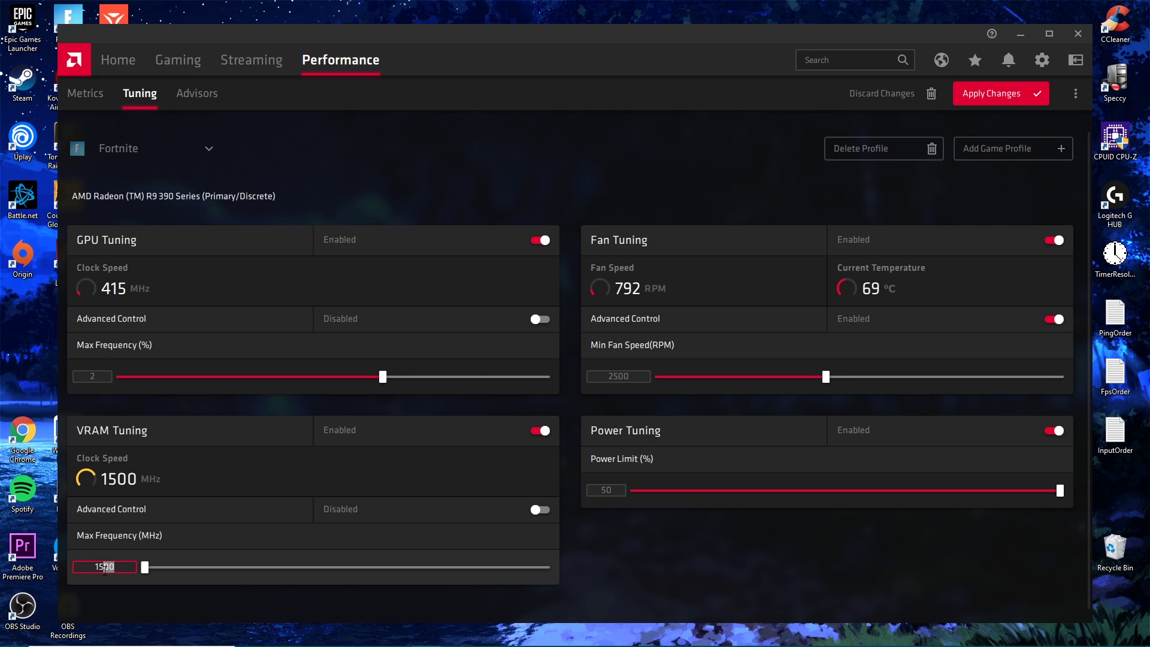
{"action": "type", "text": "5"}
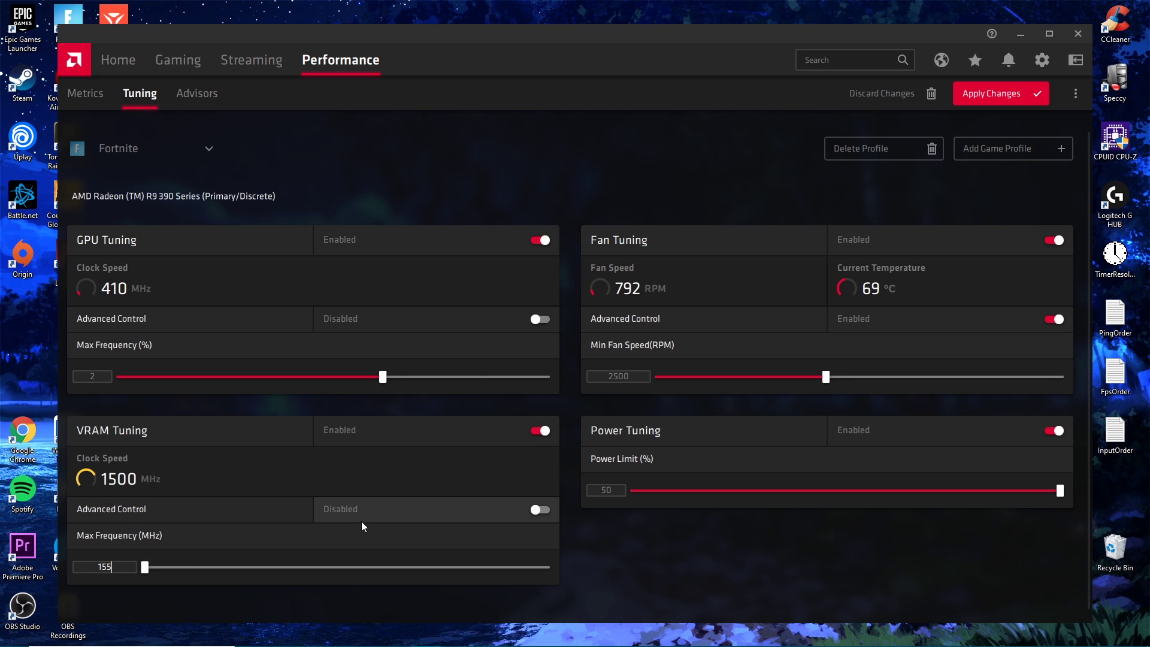
{"action": "type", "text": "0"}
{"action": "left_click", "coordinate": [991, 94]}
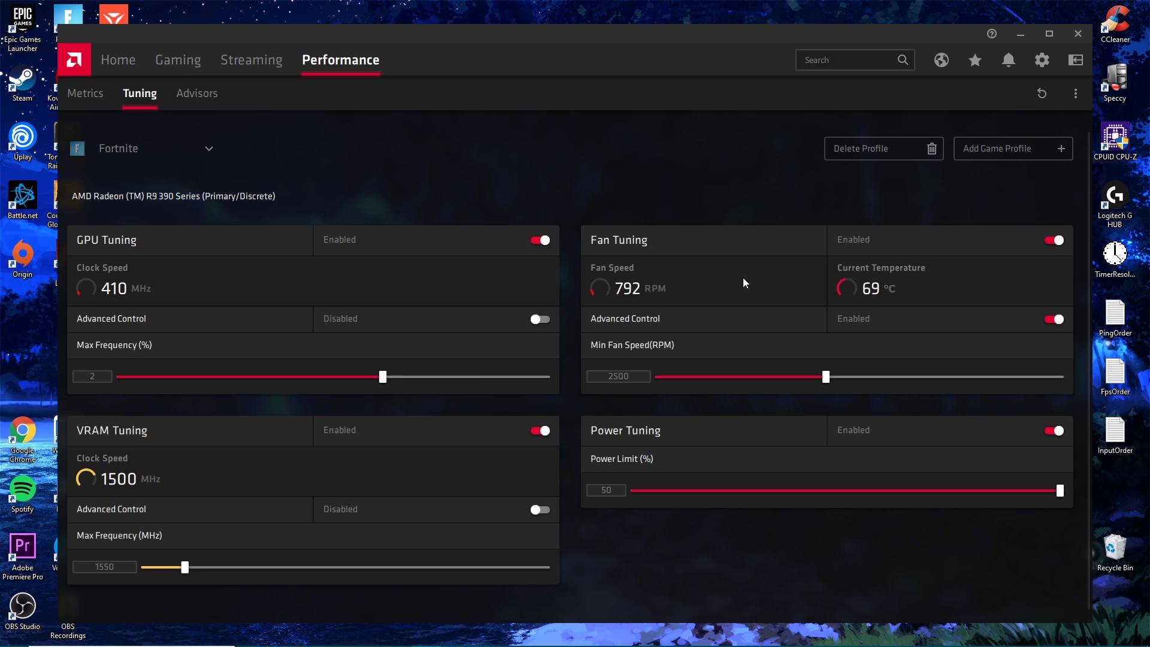
Step: Raise the VRAM max frequency to 1600 MHz, apply it, and show the desktop
{"action": "left_click_drag", "start_coordinate": [775, 35], "coordinate": [803, 36]}
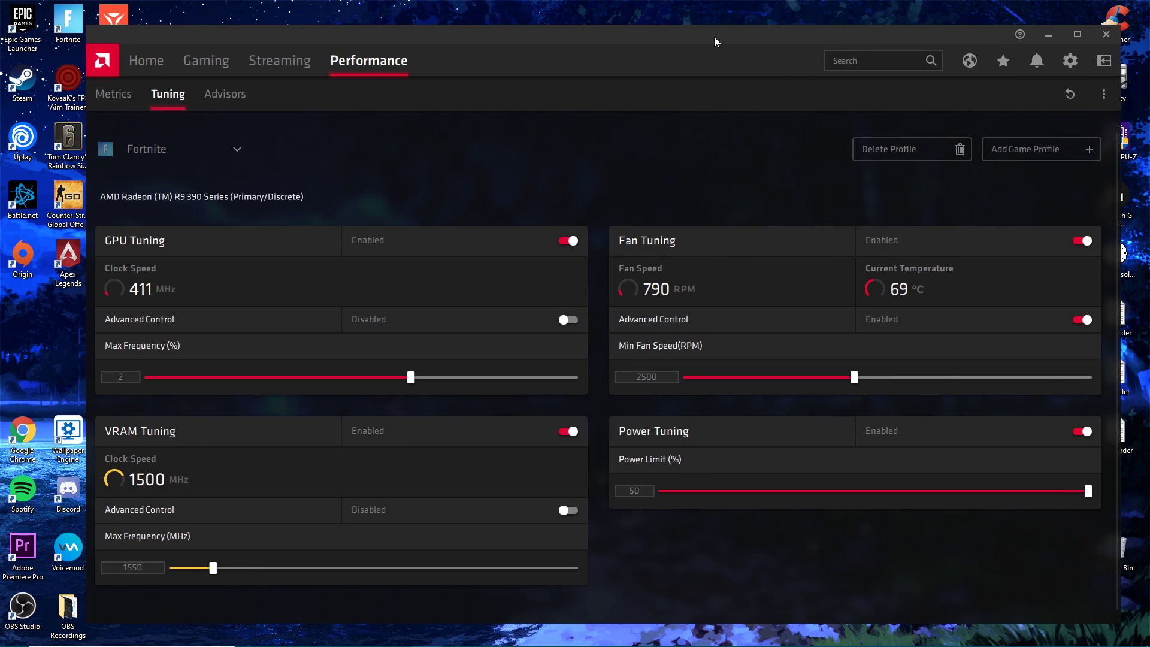
{"action": "left_click_drag", "start_coordinate": [713, 37], "coordinate": [699, 32]}
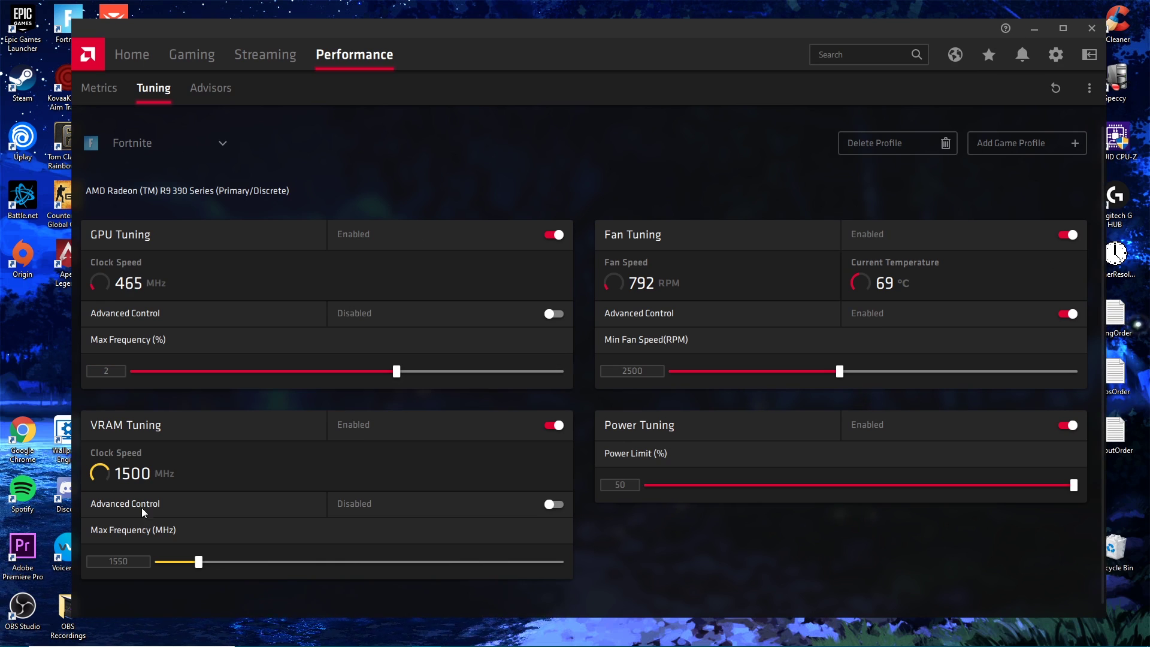
{"action": "double_click", "coordinate": [118, 561]}
{"action": "type", "text": "1"}
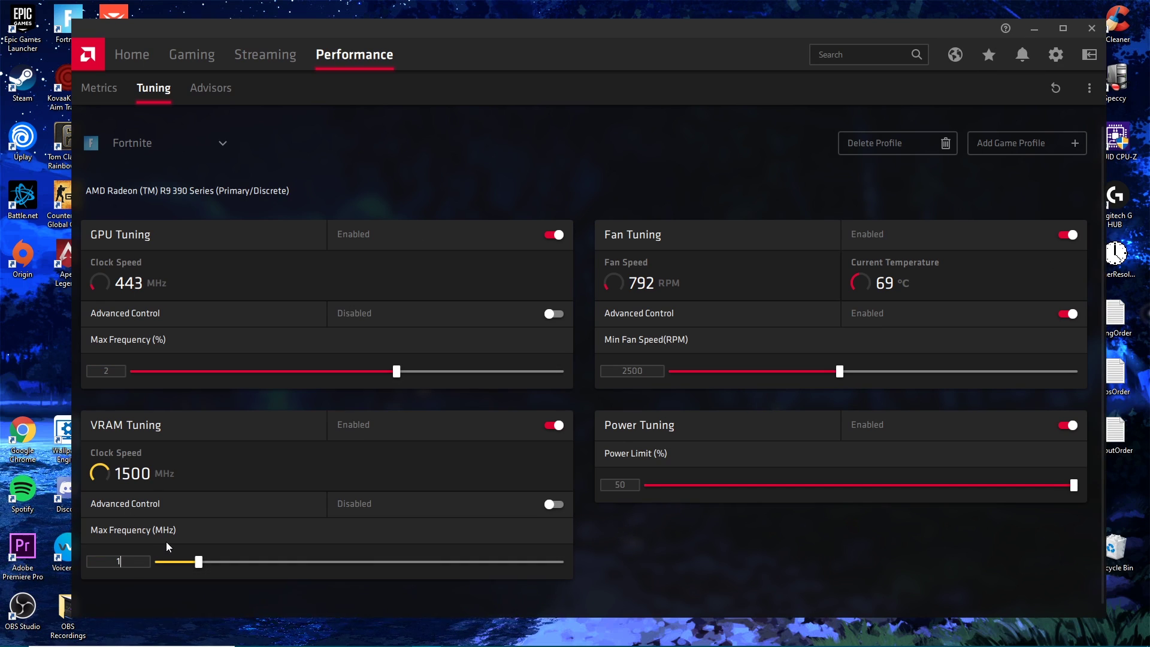
{"action": "type", "text": "600"}
{"action": "key", "text": "Return"}
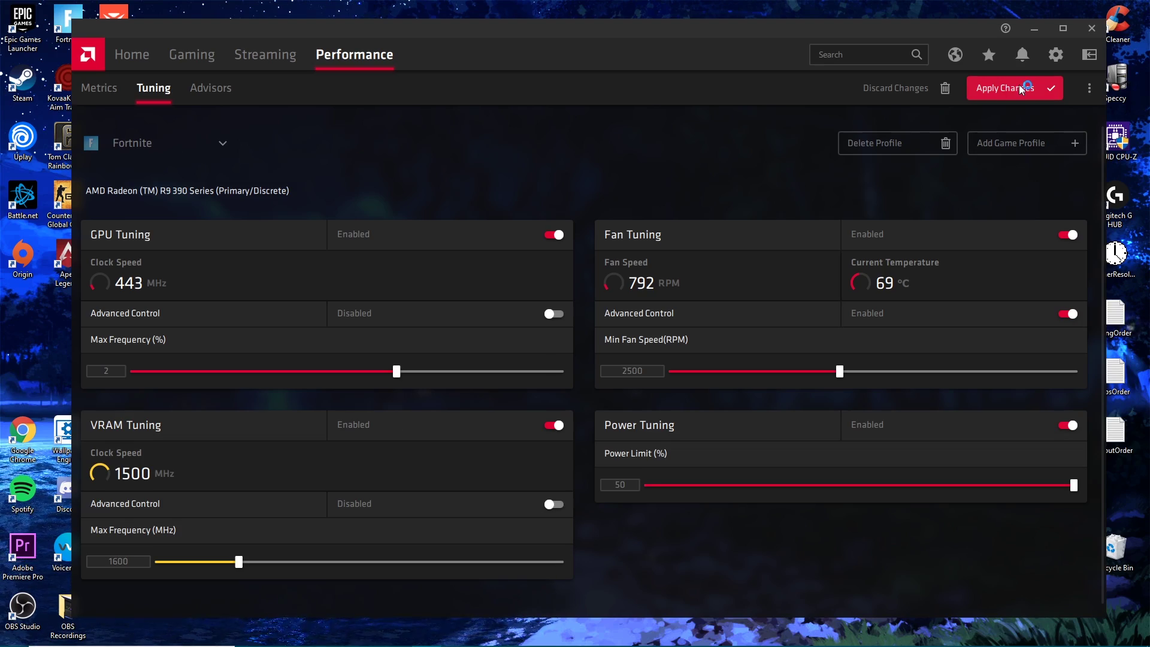
{"action": "left_click", "coordinate": [1022, 88]}
{"action": "key", "text": "super+d"}
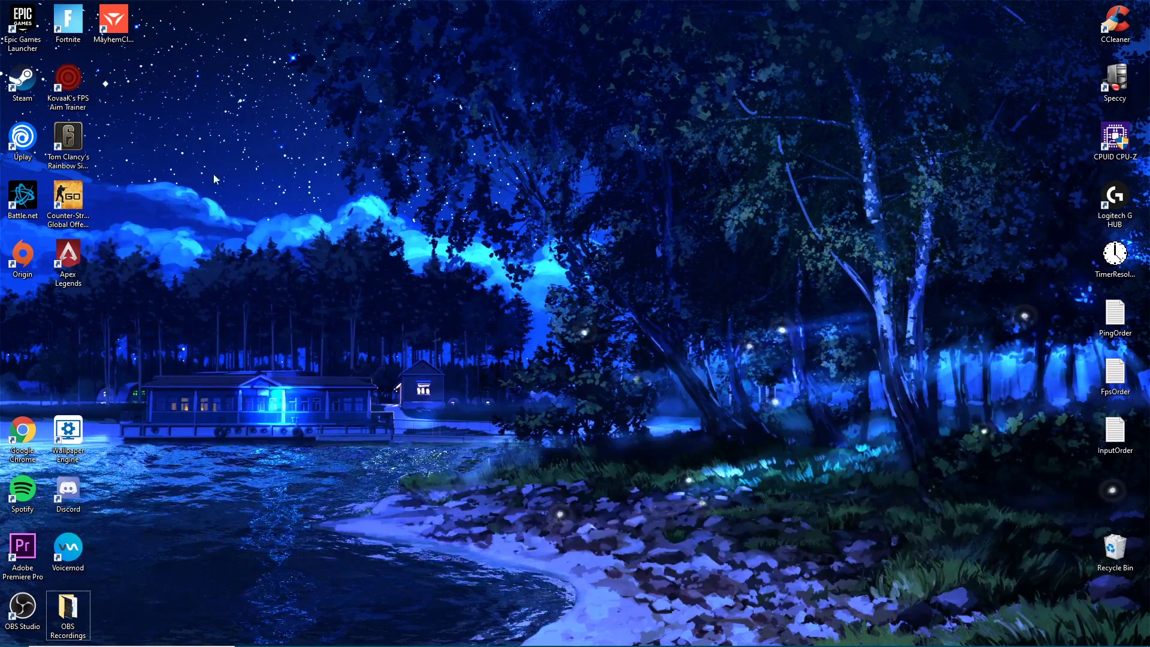
Step: Bring Radeon Software back and view the Advisors Metrics graphs of GPU usage, clock and temperature
{"action": "key", "text": "super+d"}
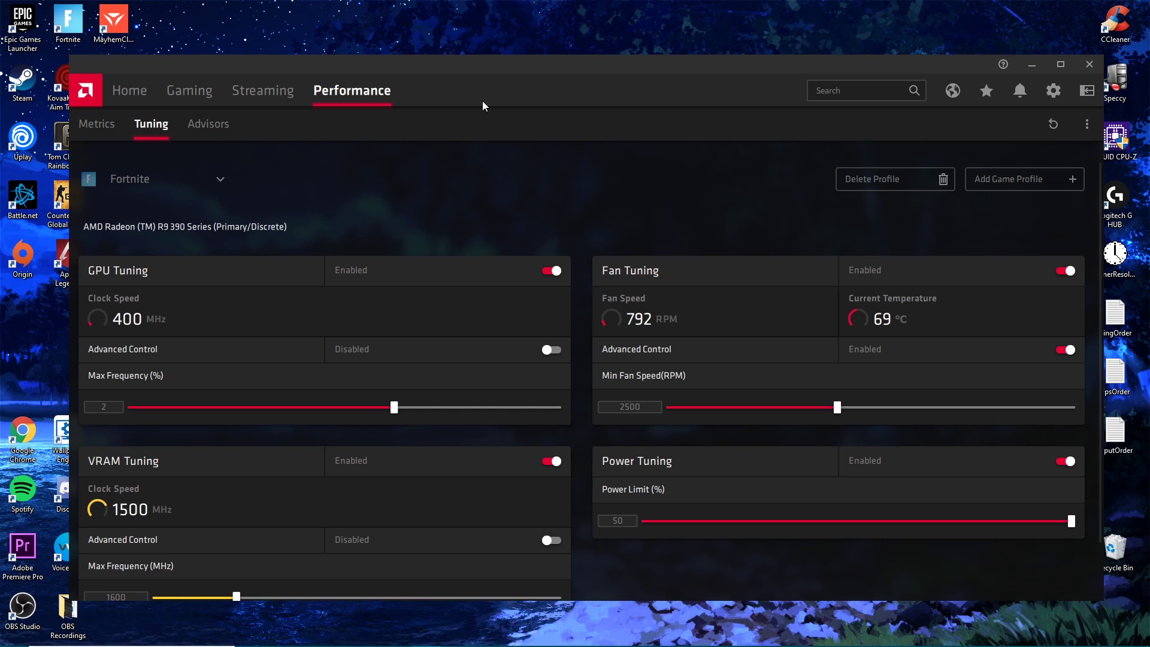
{"action": "scroll", "coordinate": [575, 223], "scroll_direction": "down", "scroll_amount": 1}
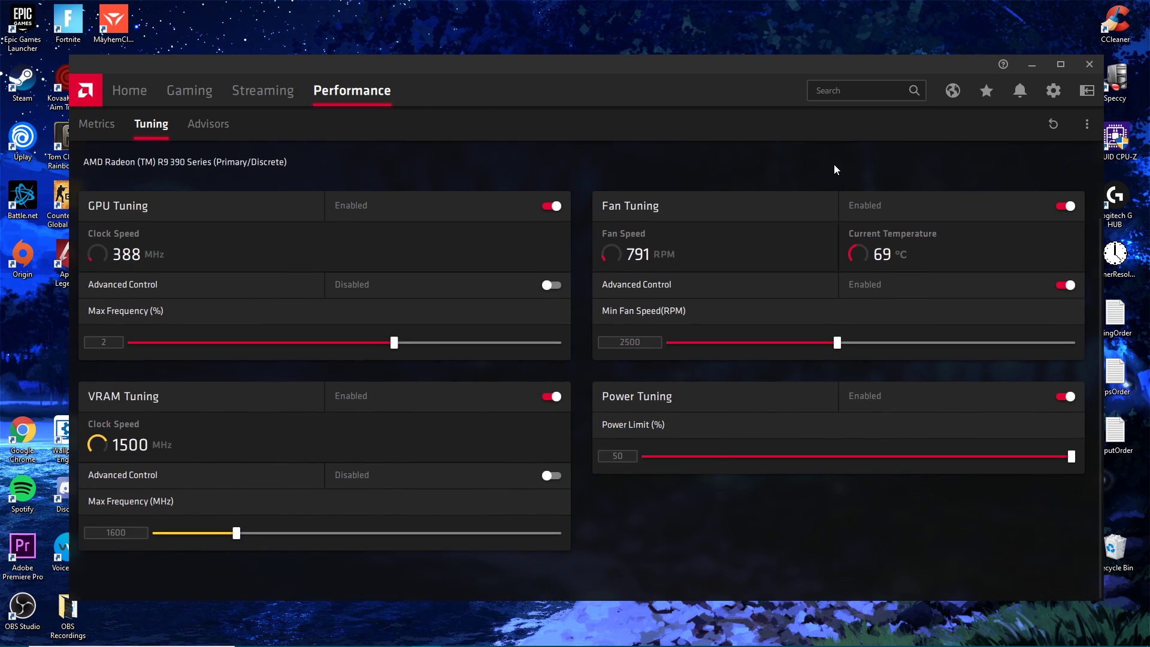
{"action": "left_click", "coordinate": [195, 130]}
{"action": "left_click", "coordinate": [113, 124]}
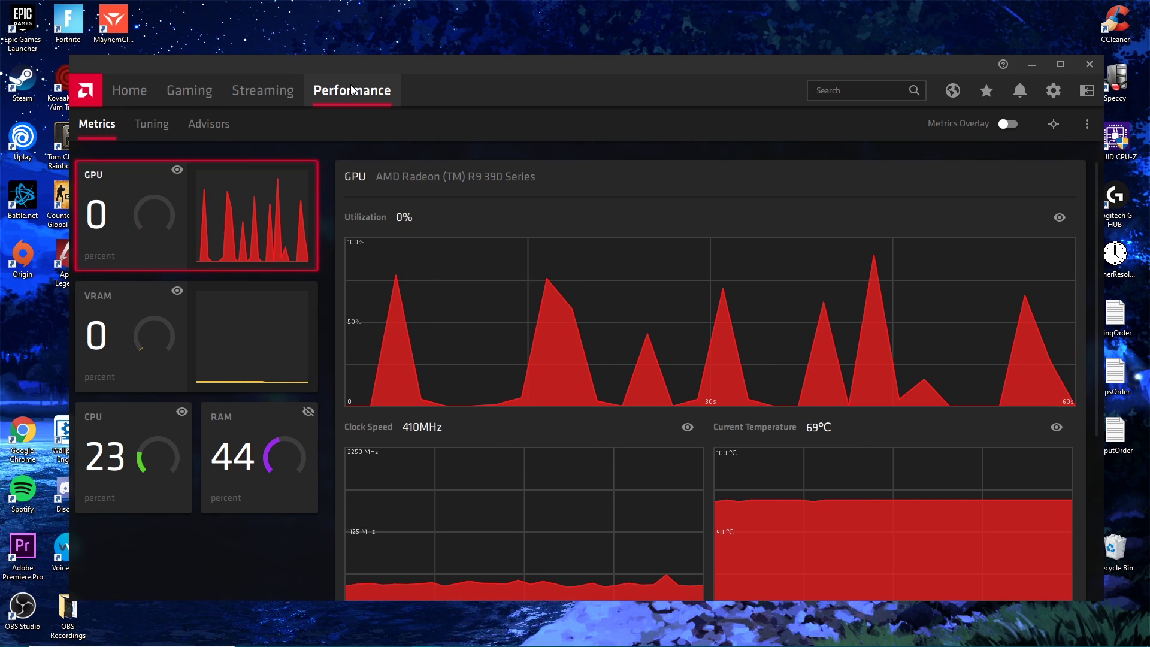
Step: Glance at Streaming, return to Performance, then close the Radeon Software window
{"action": "left_click", "coordinate": [290, 85]}
{"action": "left_click", "coordinate": [375, 86]}
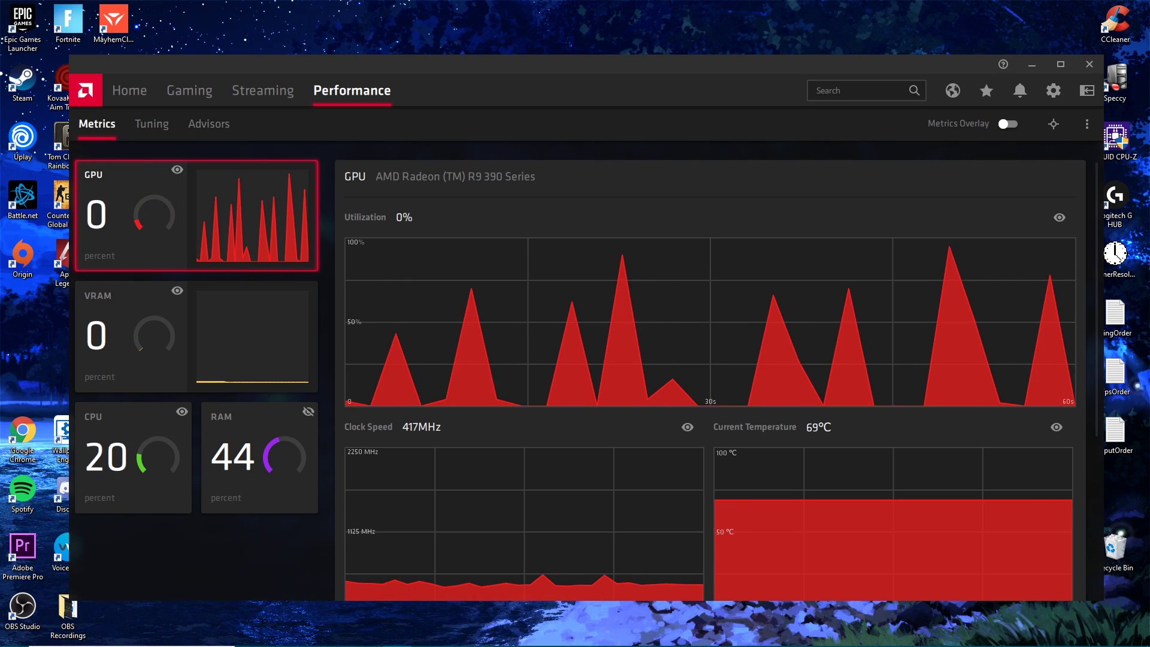
{"action": "left_click", "coordinate": [1089, 64]}
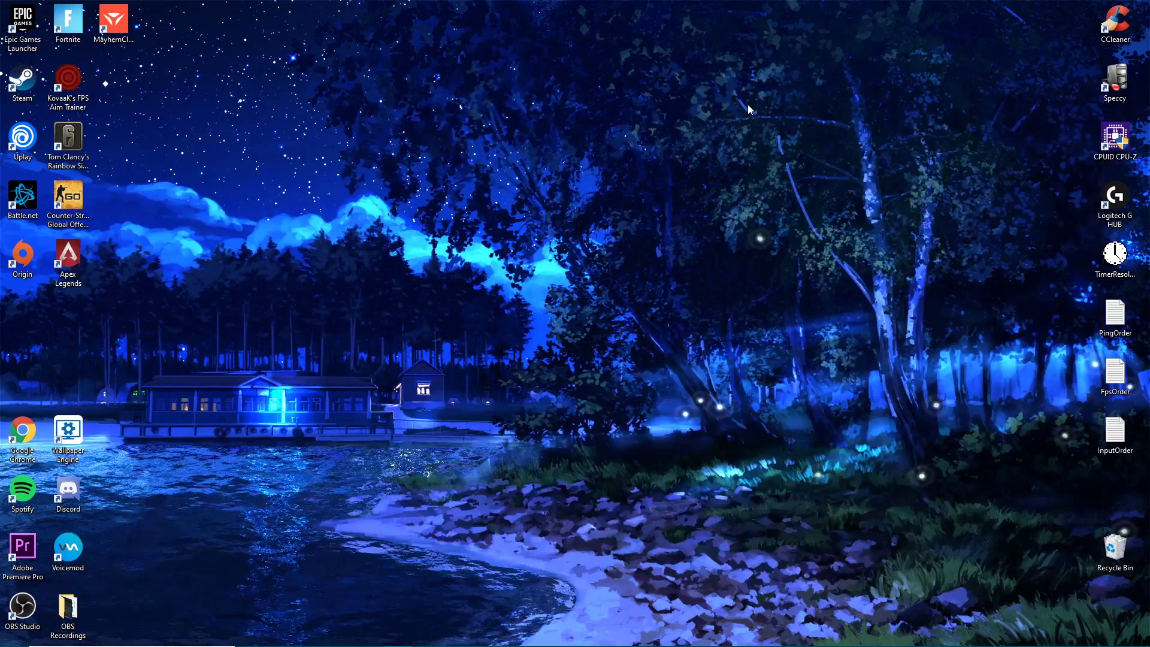